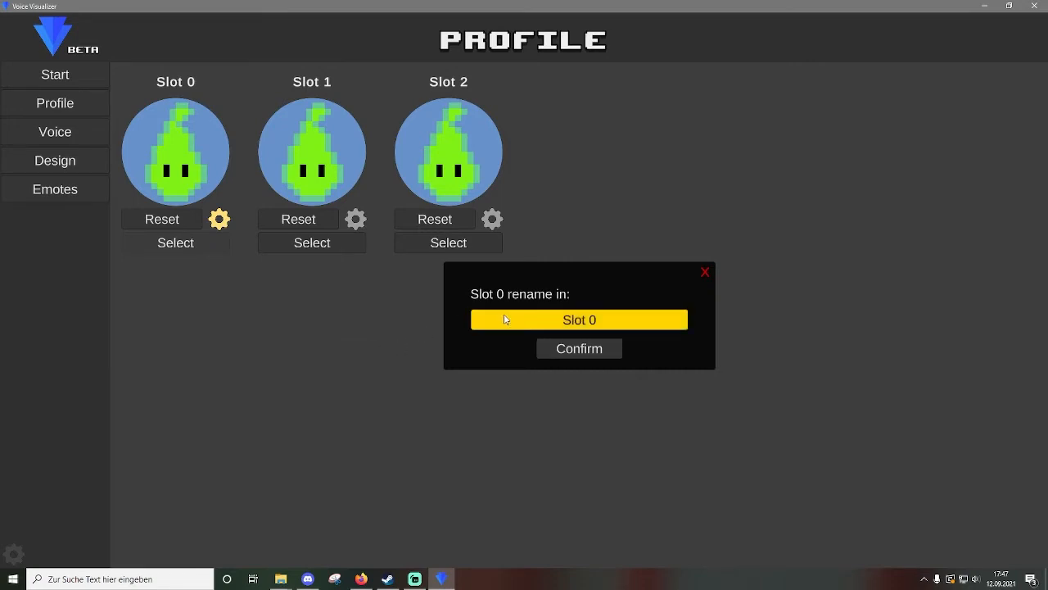
Rename the first profile slot to 'twitch' and select it as the active profile.
click(568, 322)
text(twitch)
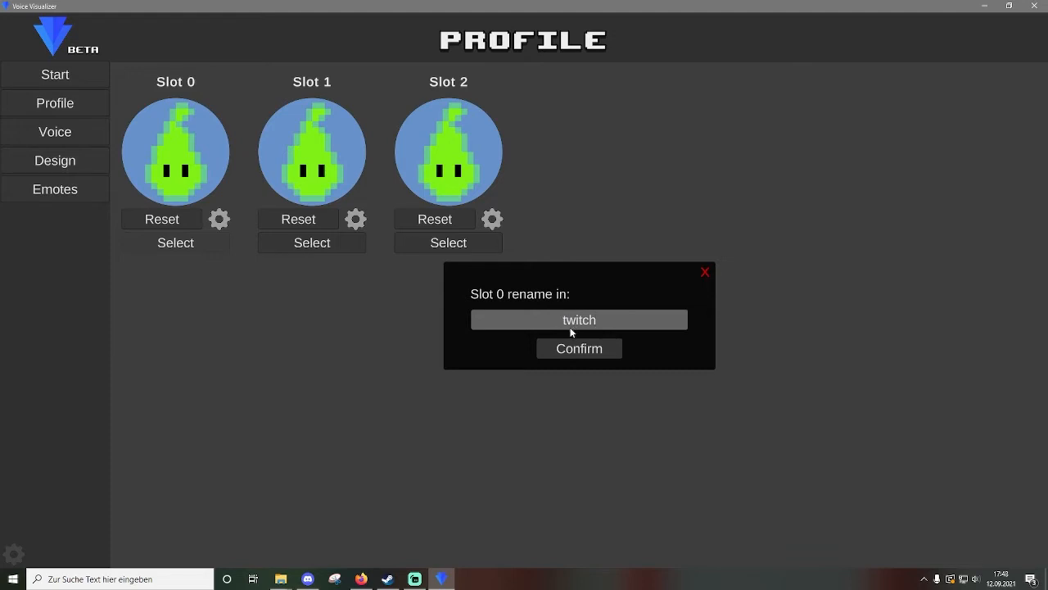
click(565, 351)
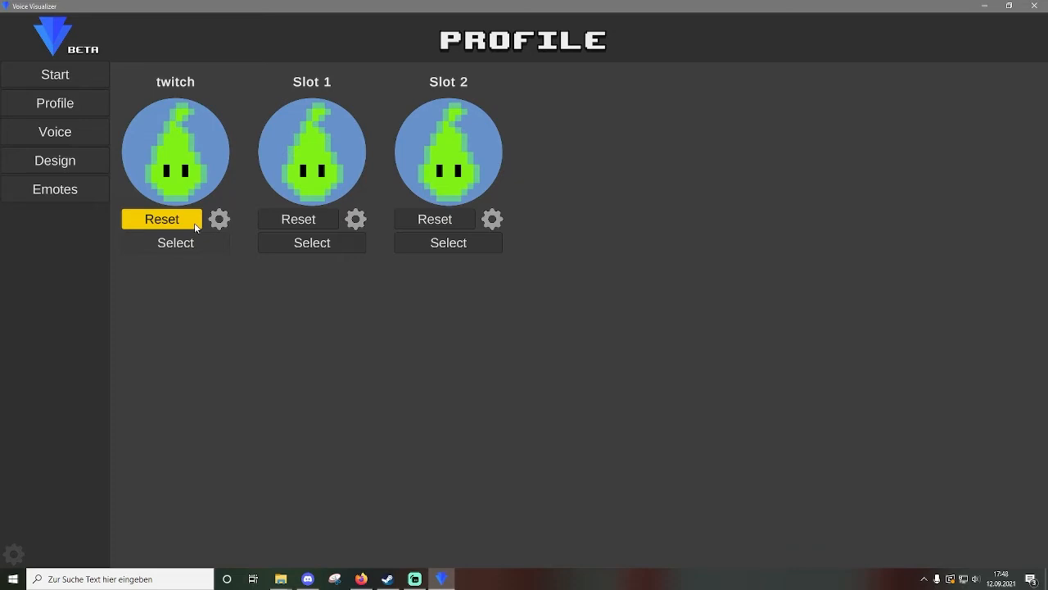
click(284, 247)
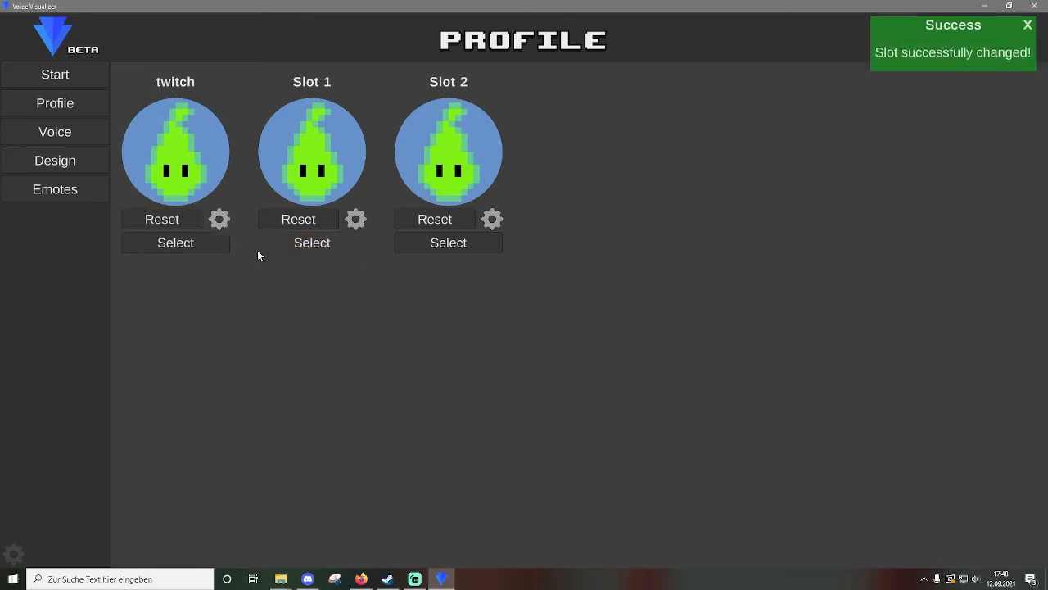
click(211, 246)
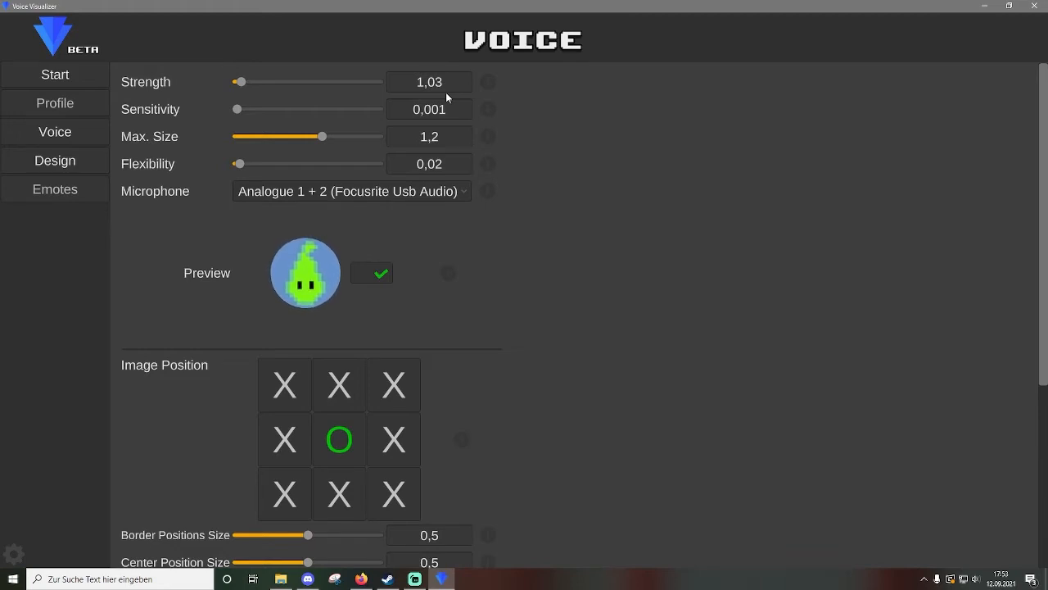
Try a higher Strength value, then set Strength back to 1,03.
click(292, 83)
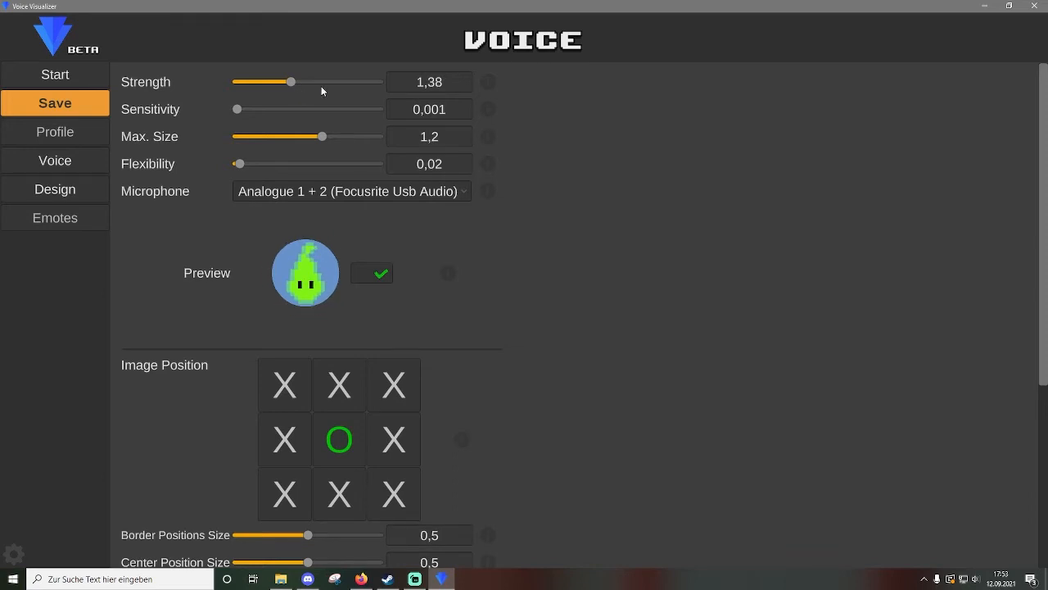
click(419, 82)
text(1,03)
key(Return)
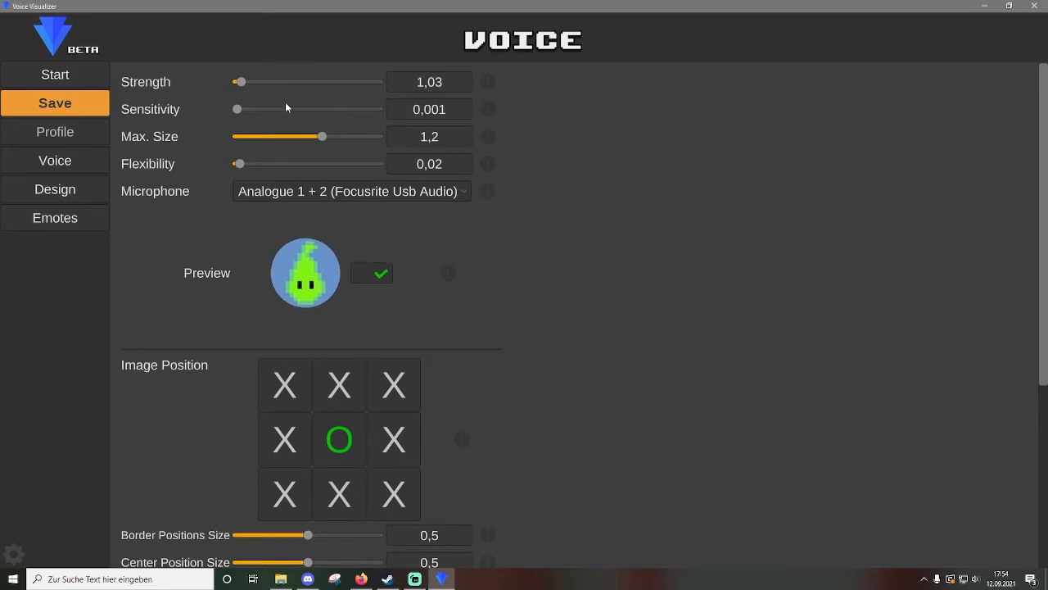
Test a higher Sensitivity, then restore Sensitivity to 0.001.
click(247, 109)
click(440, 114)
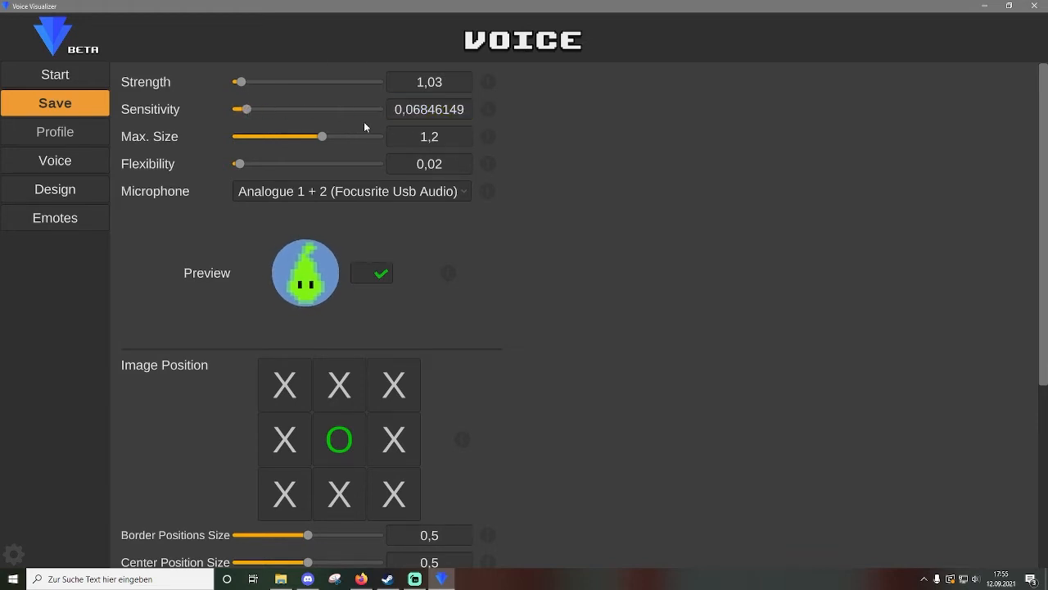
click(415, 115)
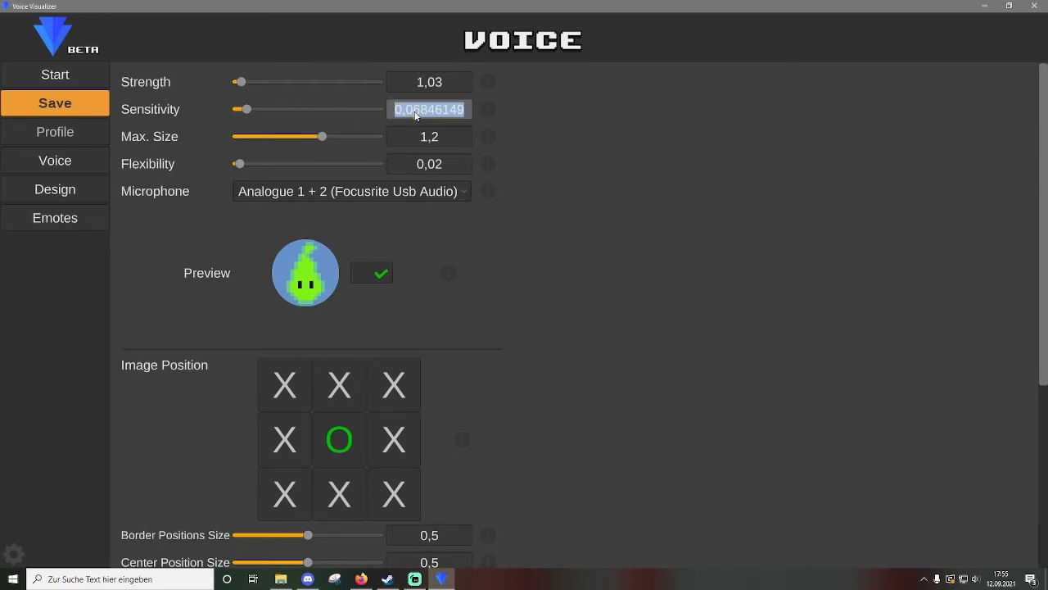
text(0.001)
key(Return)
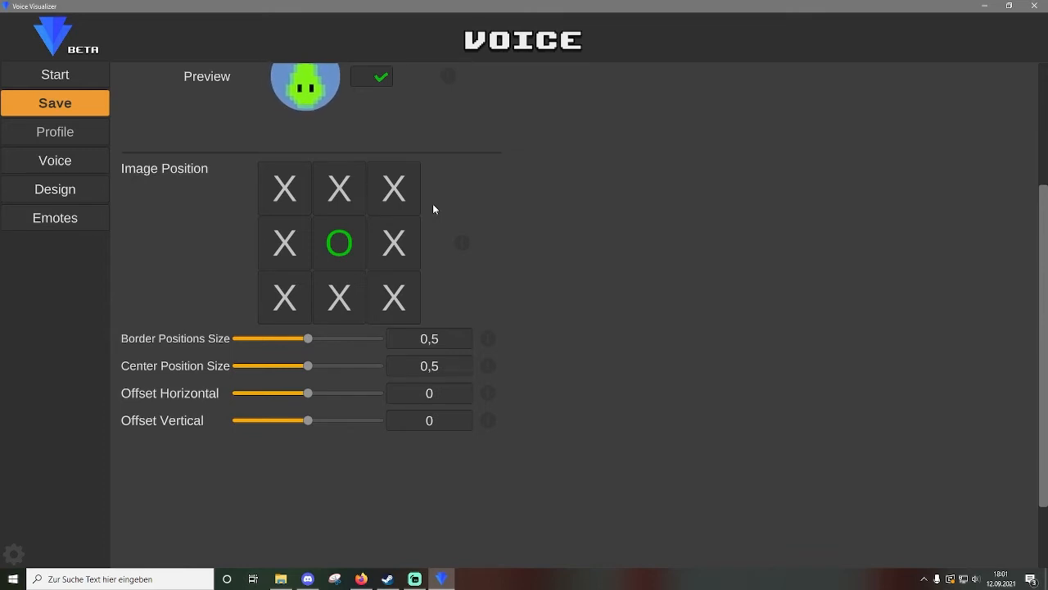
click(388, 187)
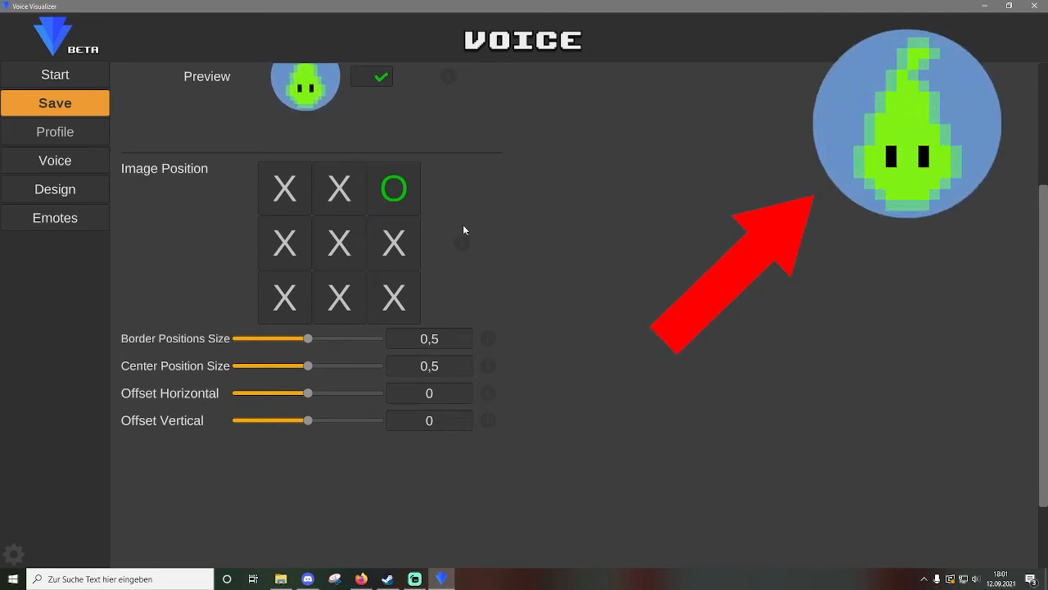
click(339, 241)
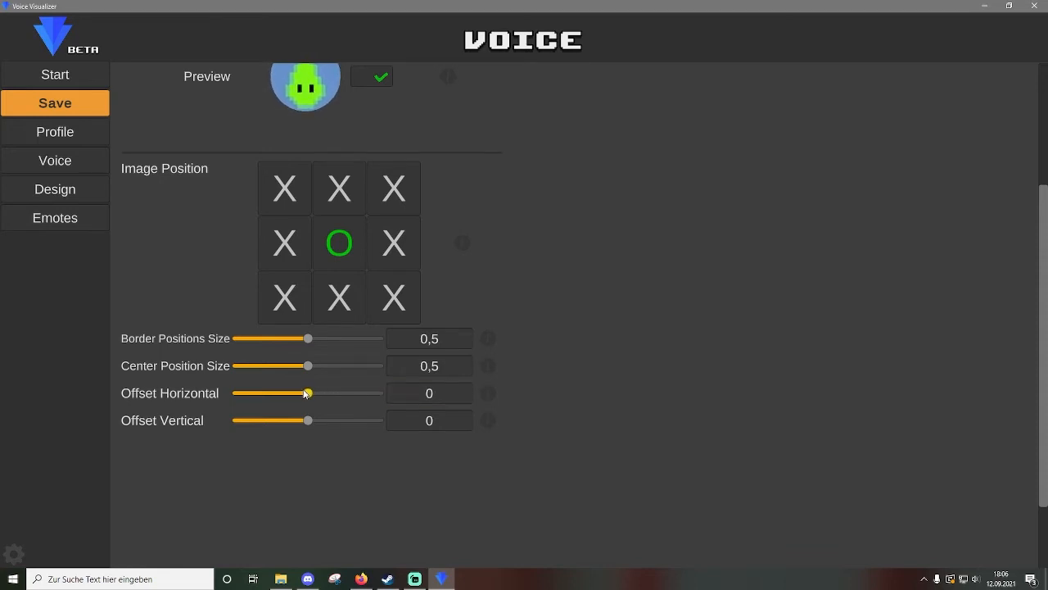
Test the Offset Horizontal slider and reset it to 0, then try Offset Vertical.
drag(308, 393, 237, 396)
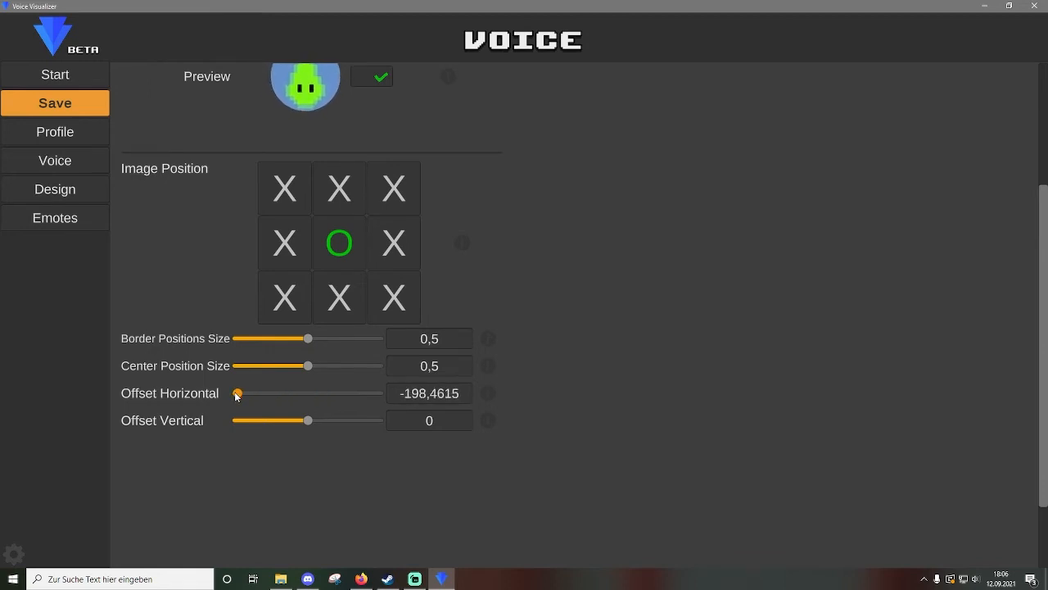
click(455, 397)
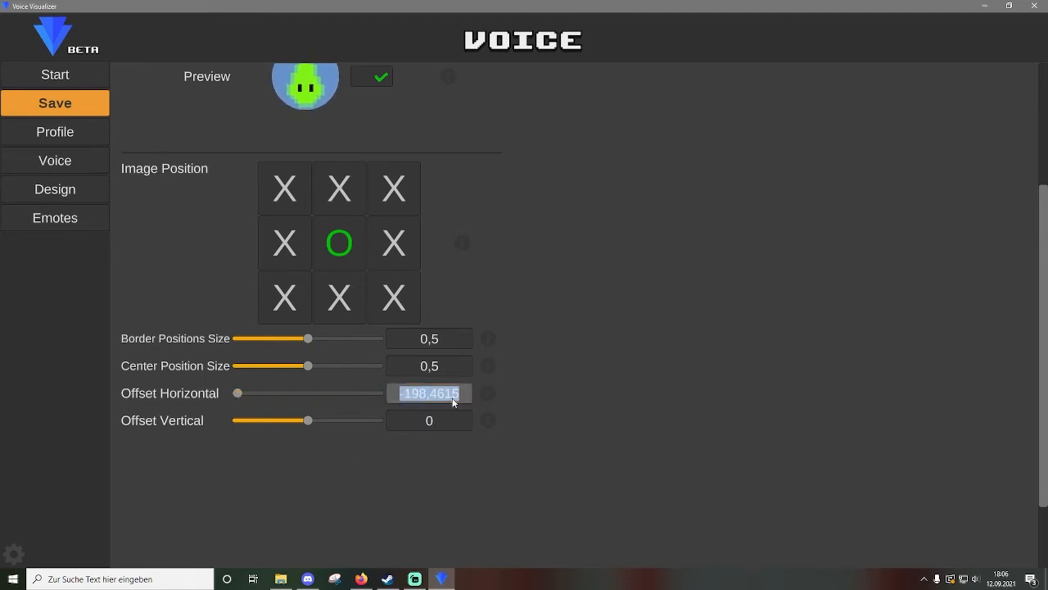
text(0)
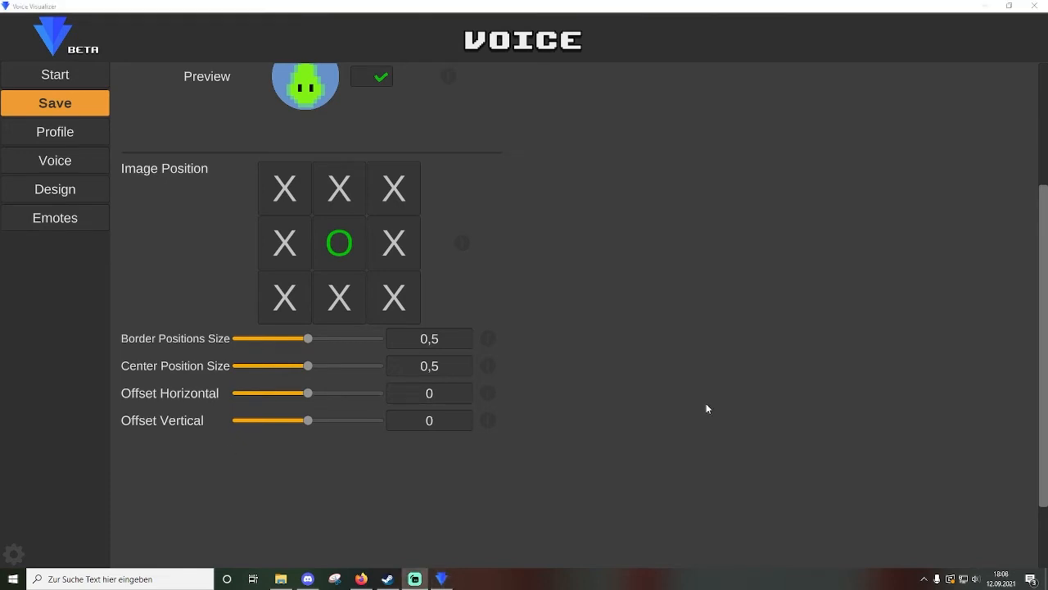
click(706, 403)
click(461, 424)
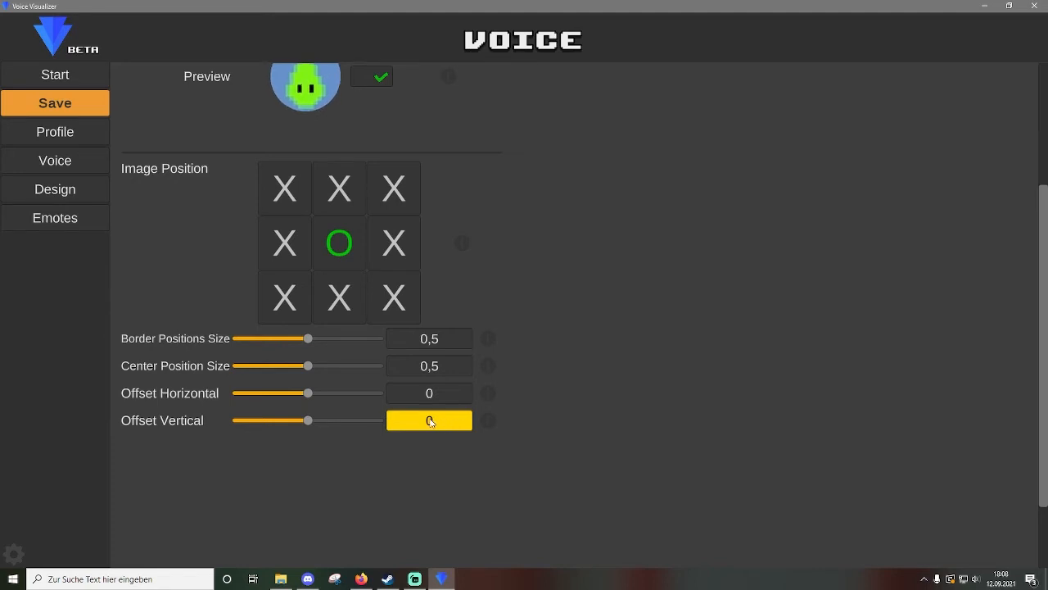
drag(312, 421, 277, 421)
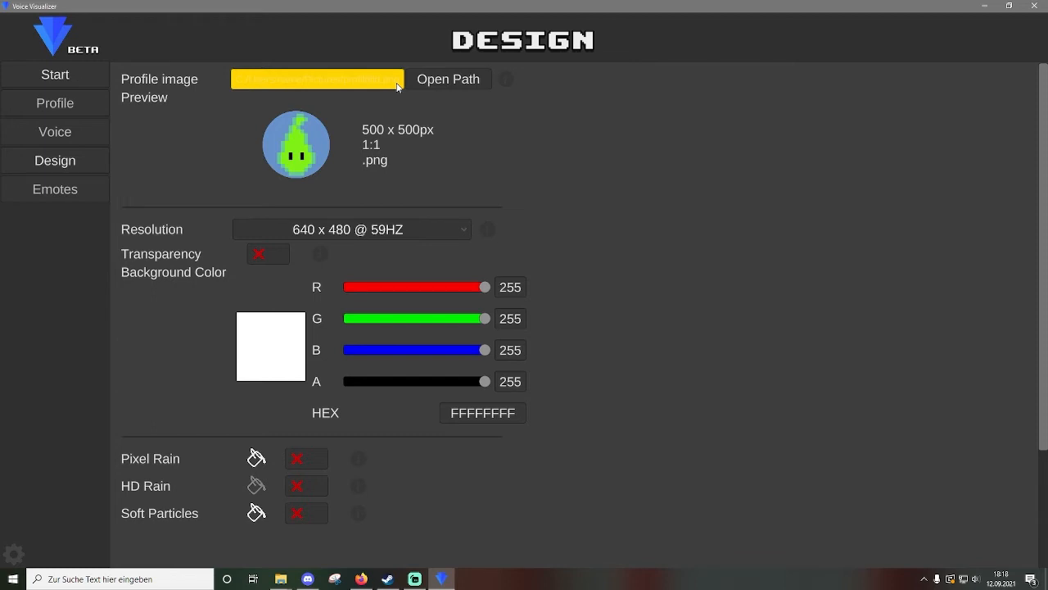
Copy the full path of Profile.png from its Properties in File Explorer.
click(399, 87)
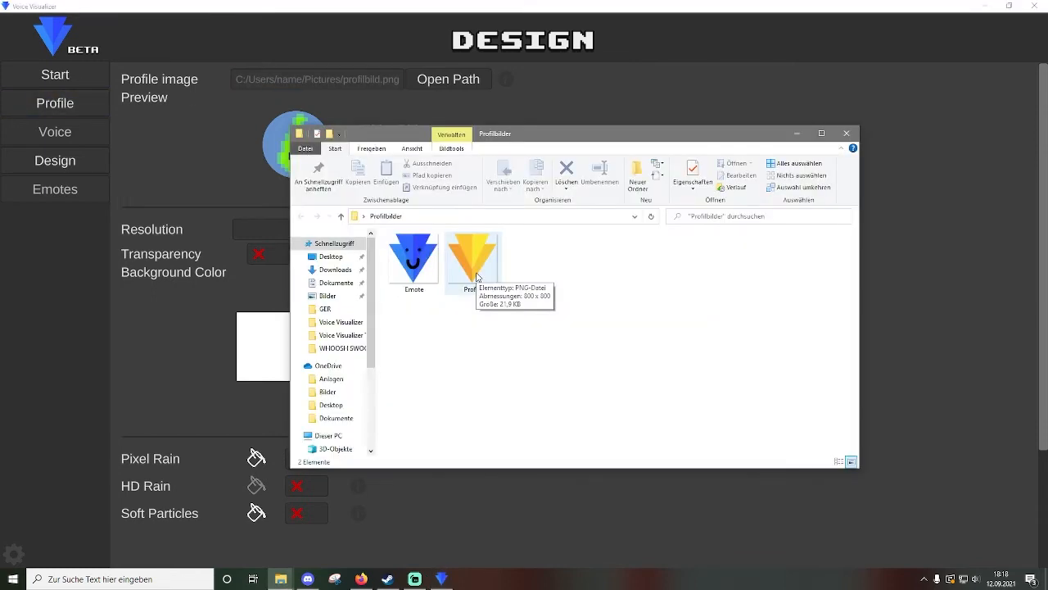
right_click(477, 277)
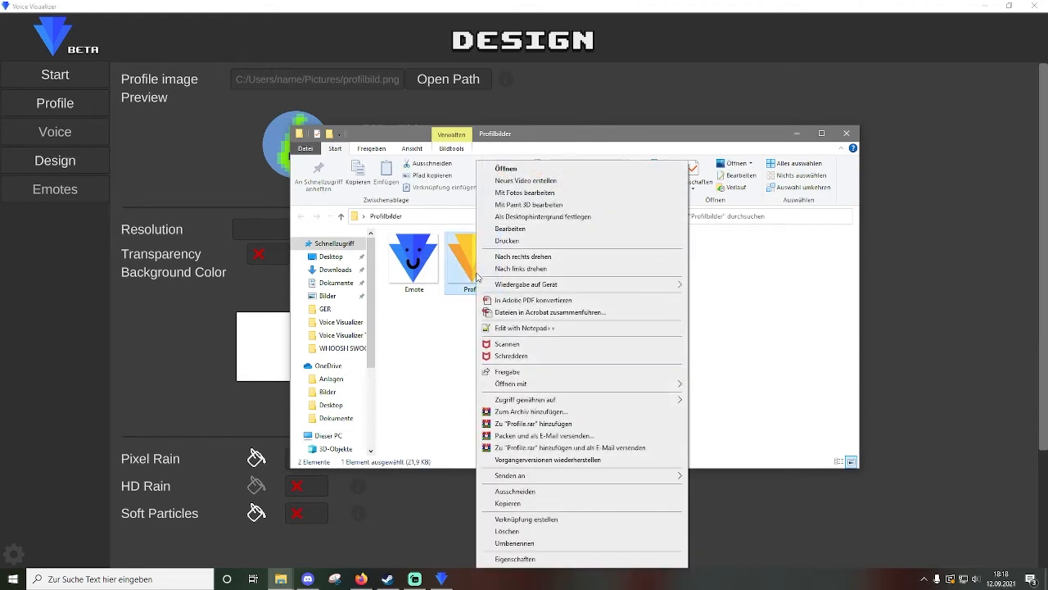
click(513, 558)
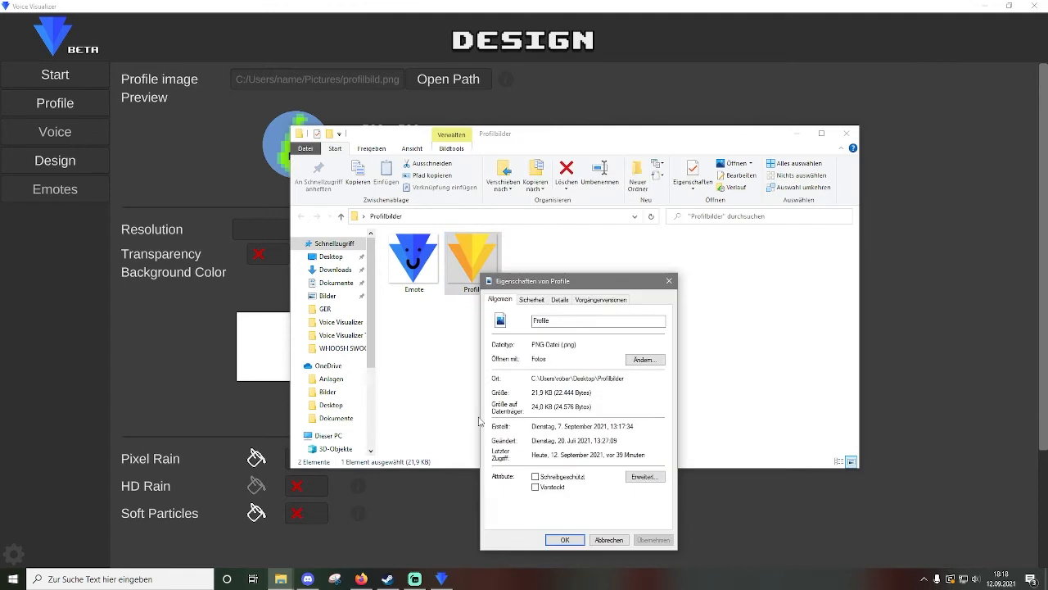
click(532, 300)
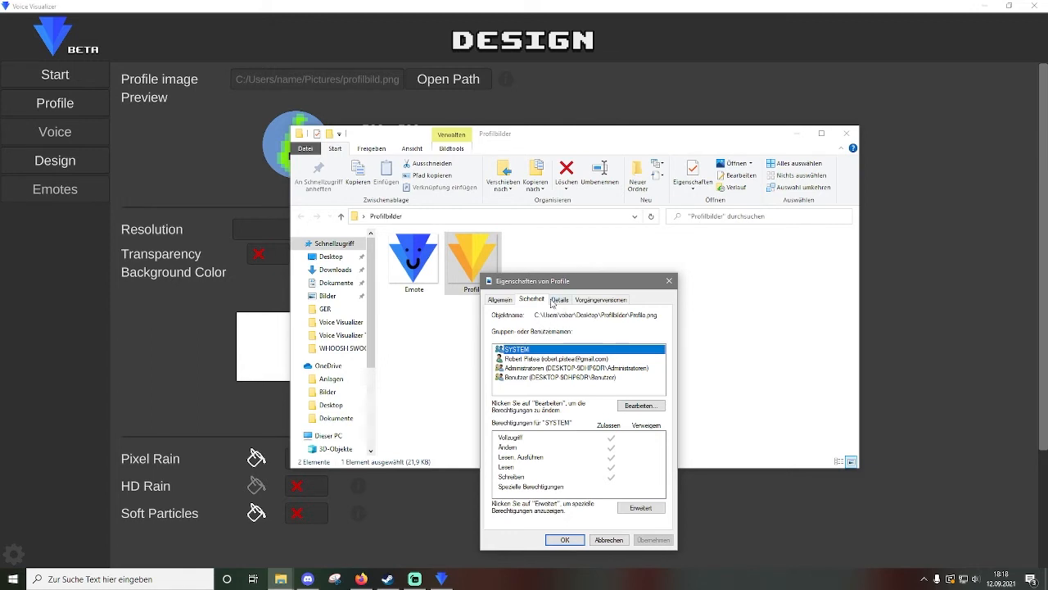
drag(537, 315, 665, 317)
key(ctrl+c)
click(681, 95)
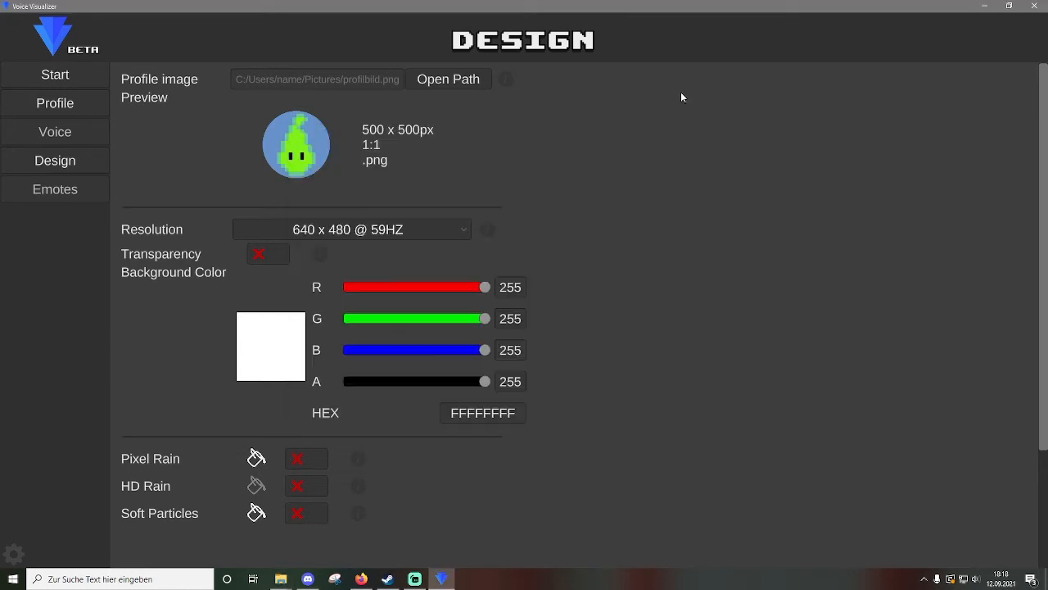
Paste the copied Profile.png path into the profile image field and apply it.
click(386, 74)
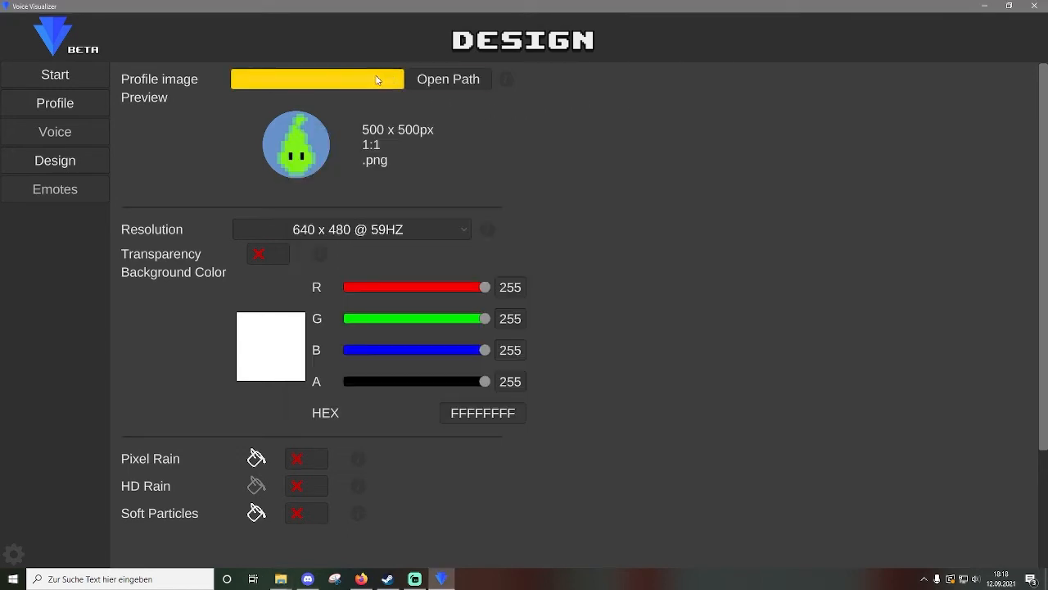
text(C:/Users/name/Pictures/profilbild.png)
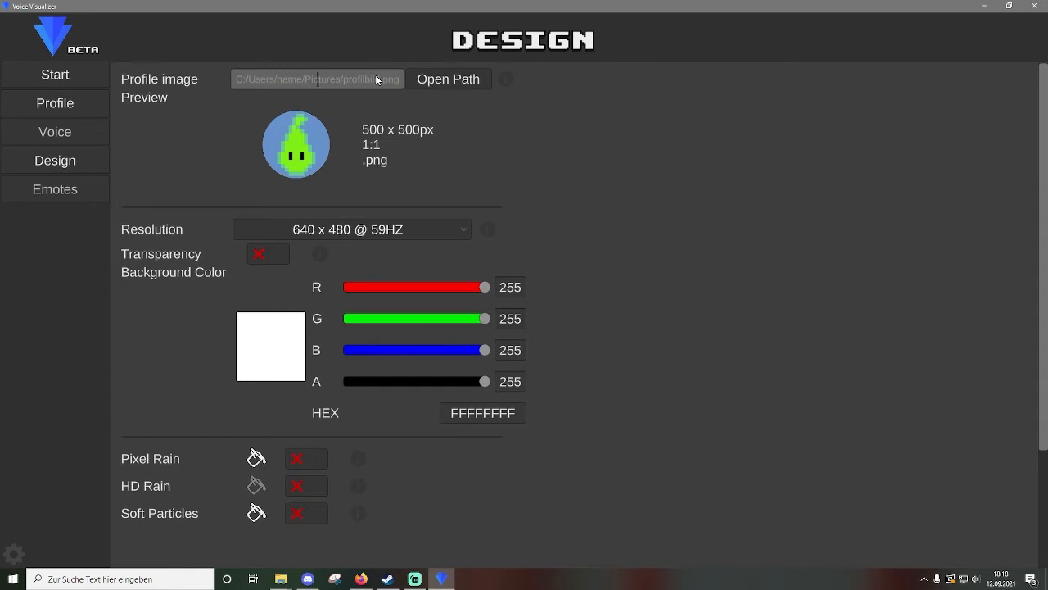
key(ctrl+v)
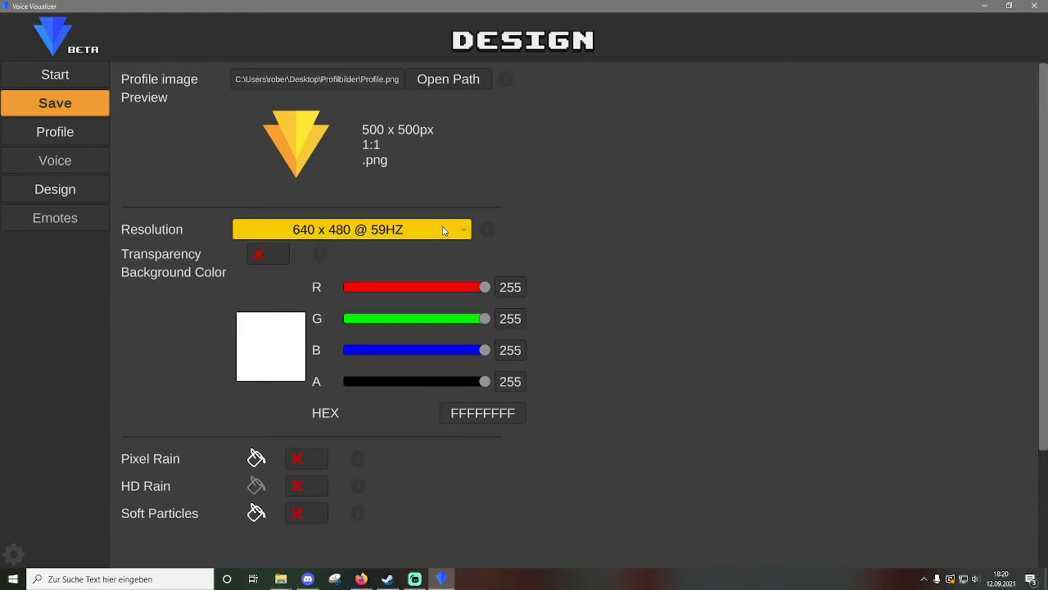
Choose 1024 x 768 @ 100HZ from the Resolution list.
click(444, 231)
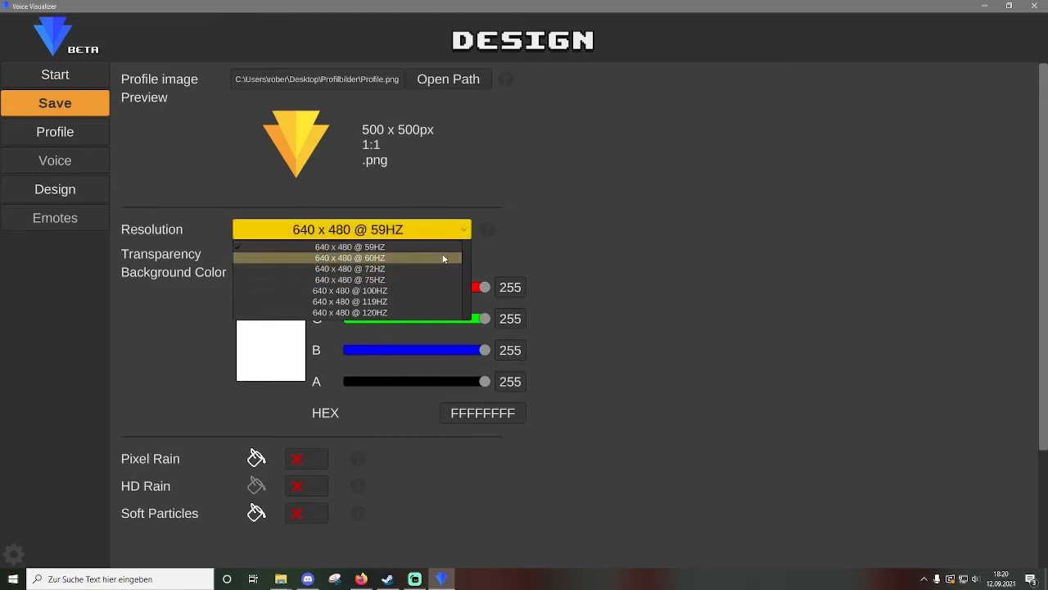
scroll(426, 291, down, 5)
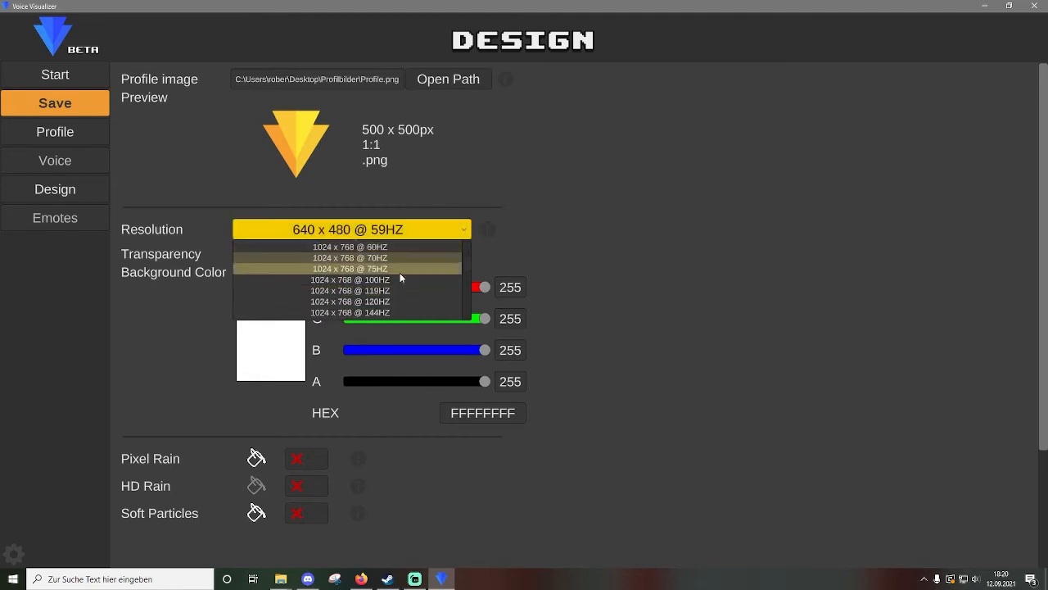
click(389, 280)
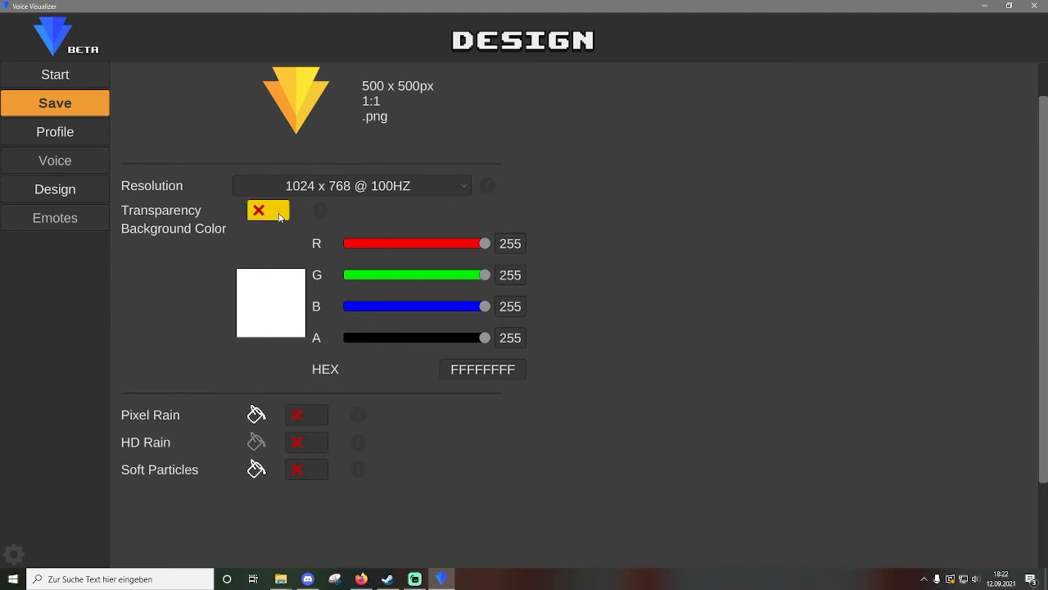
Turn transparency off and set the background colour to R 10, G 10, B 10, alpha 255.
click(280, 216)
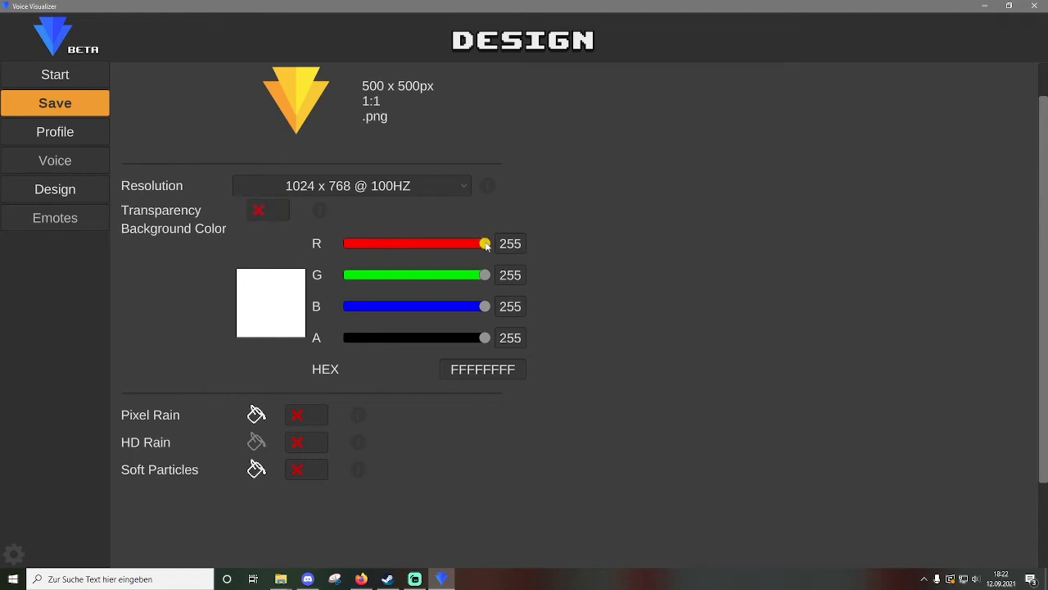
drag(487, 246, 423, 245)
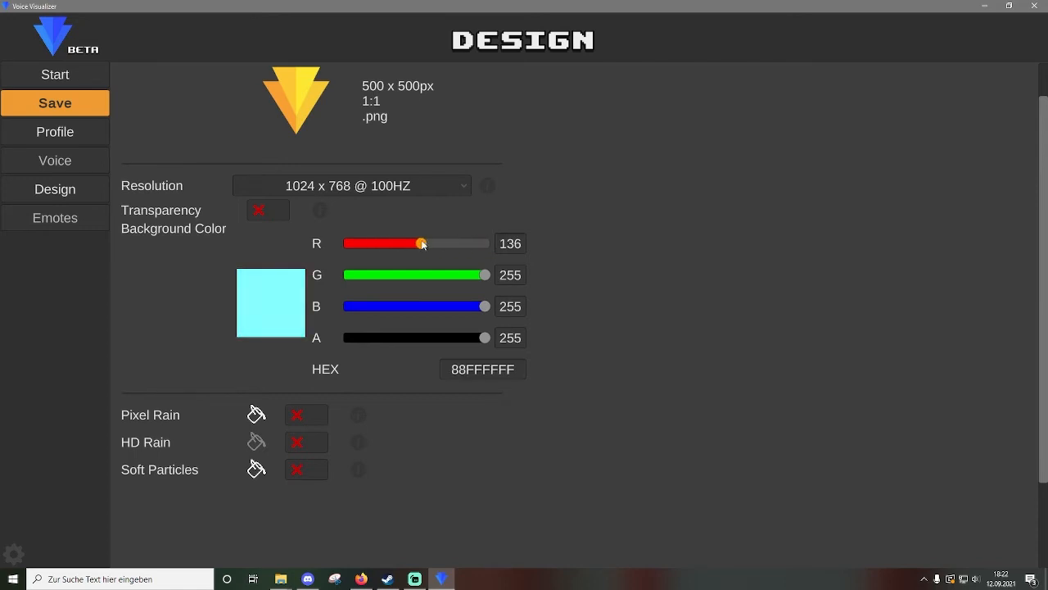
click(503, 246)
text(1)
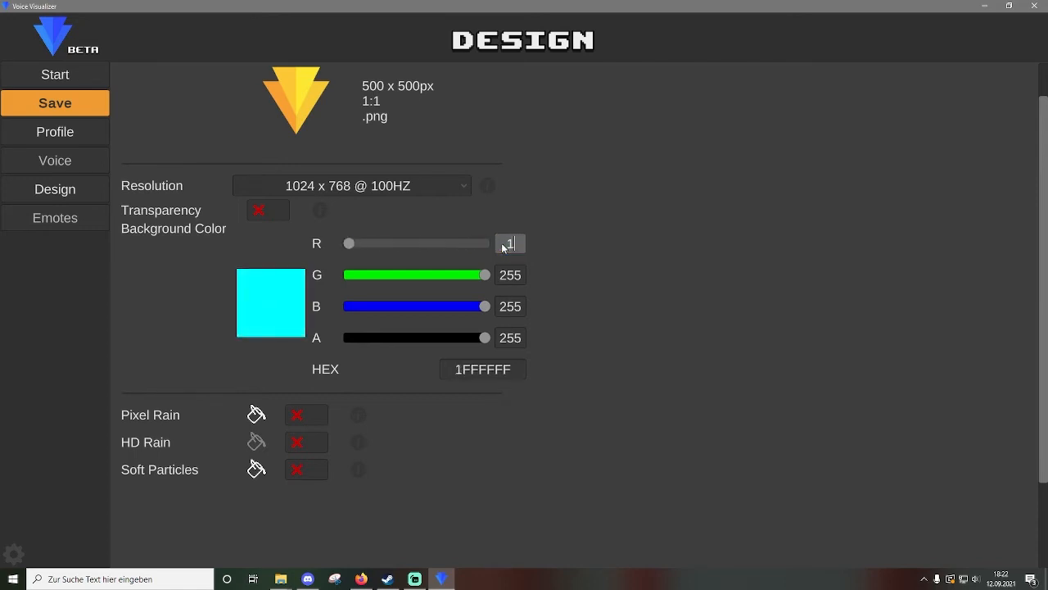
text(0)
key(Tab)
text(10)
click(511, 306)
text(10)
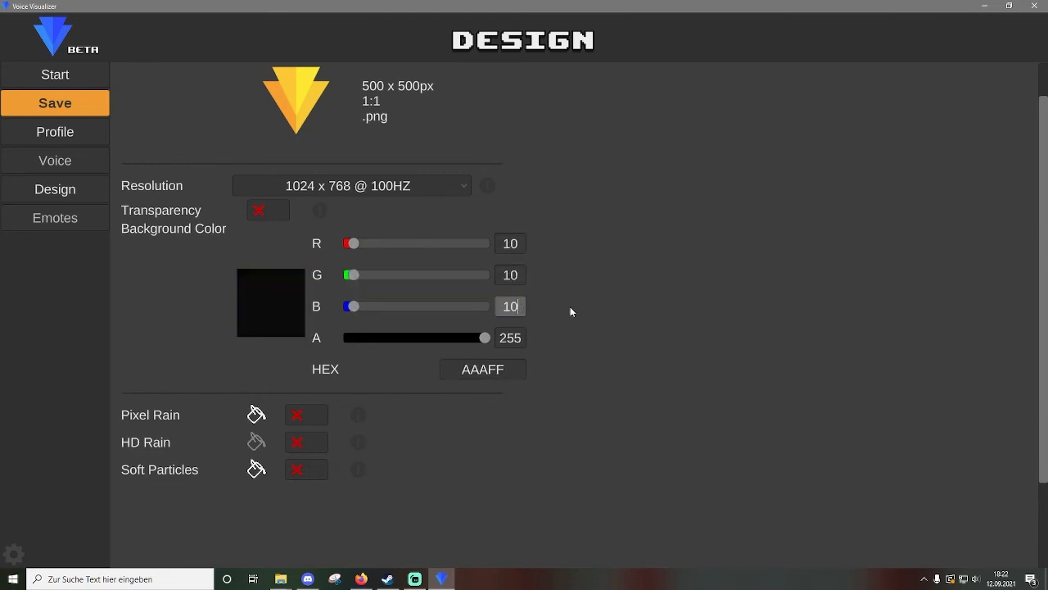
click(556, 312)
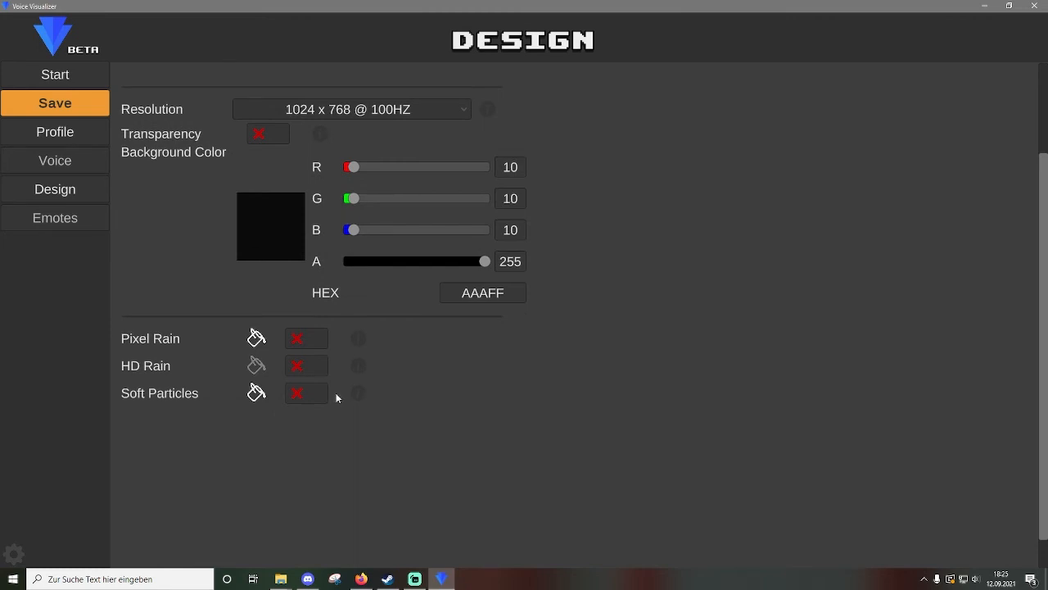
Enable Soft Particles with colours orange (255, 122, 0) and yellow (255, 255, 0).
click(319, 397)
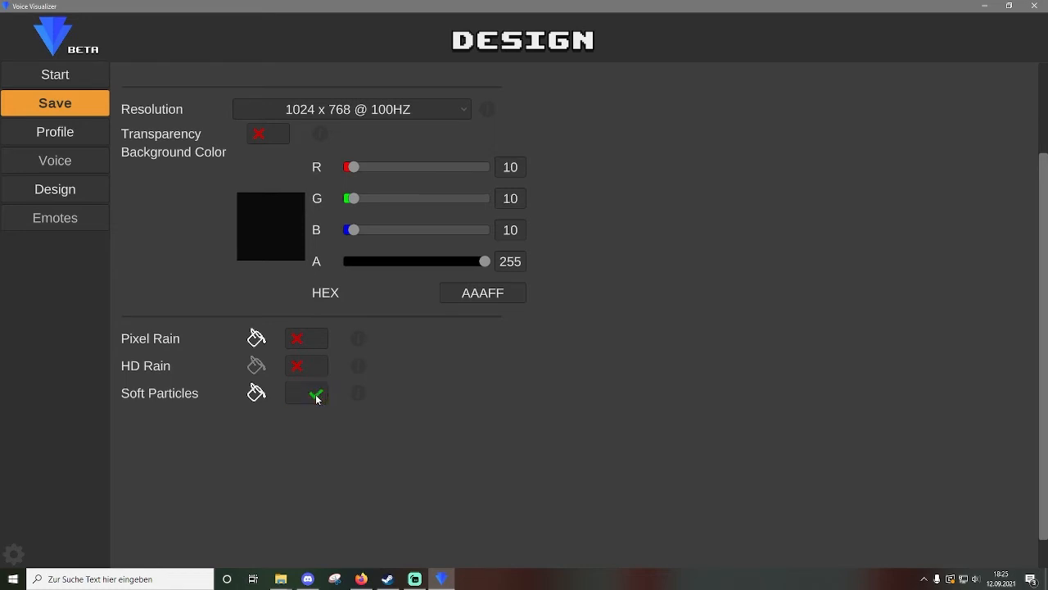
click(255, 394)
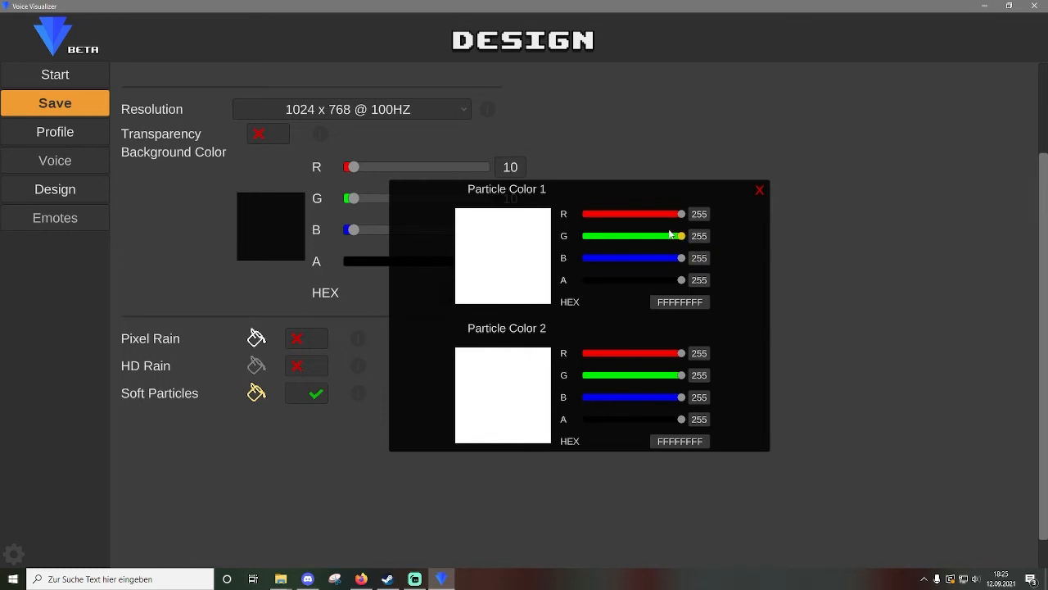
drag(678, 236, 573, 260)
drag(682, 398, 583, 398)
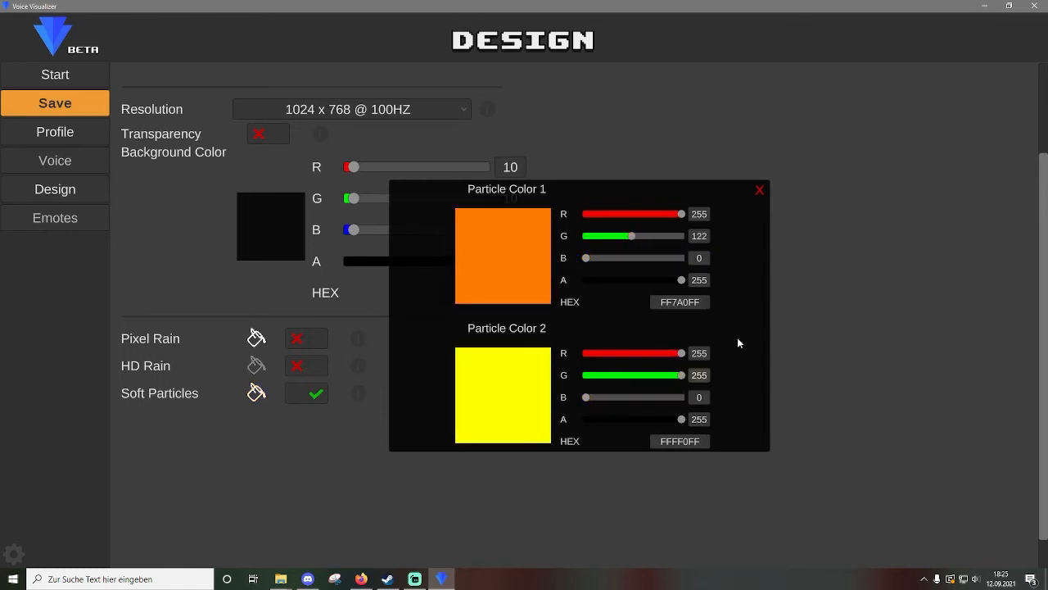
Copy the full path of Emote.png from its file Properties.
click(759, 190)
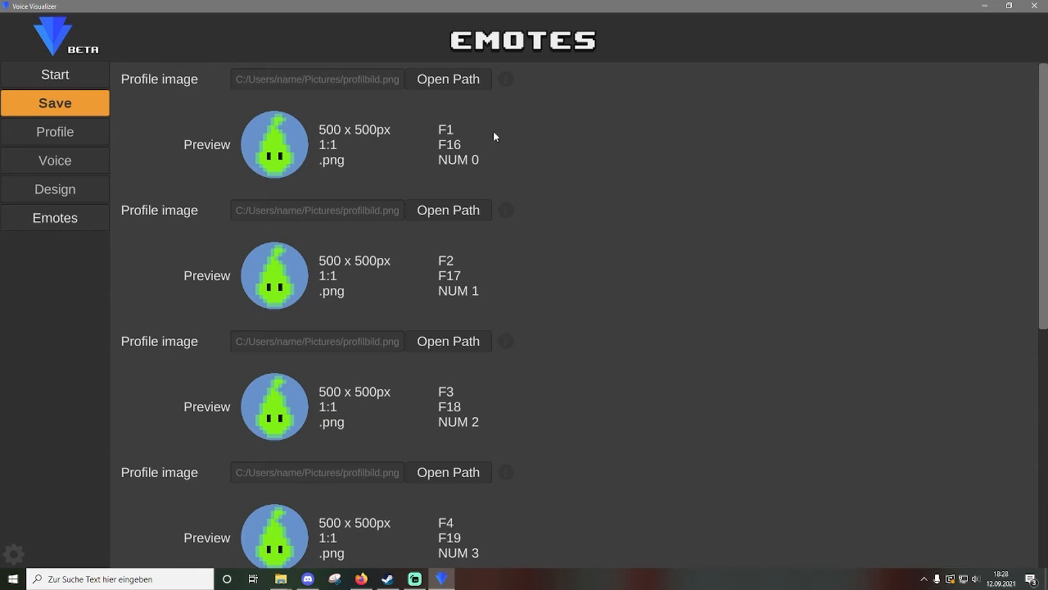
drag(1, 114, 792, 116)
right_click(612, 242)
click(647, 561)
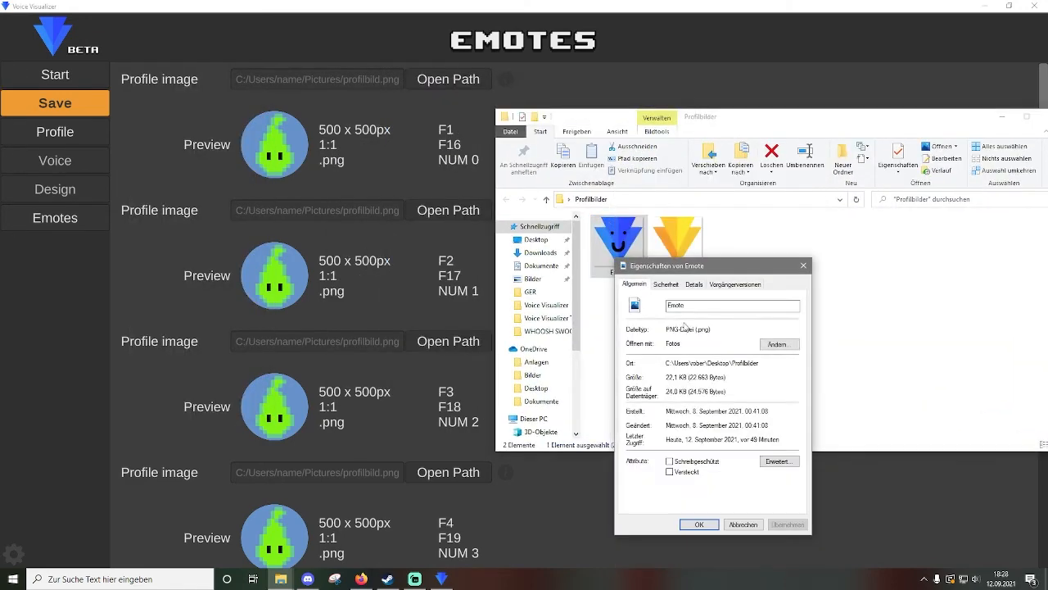
click(665, 283)
drag(672, 301, 835, 314)
key(ctrl+c)
Paste the Emote.png path into the first emote image field, save, and start the visualizer.
click(360, 80)
key(ctrl+v)
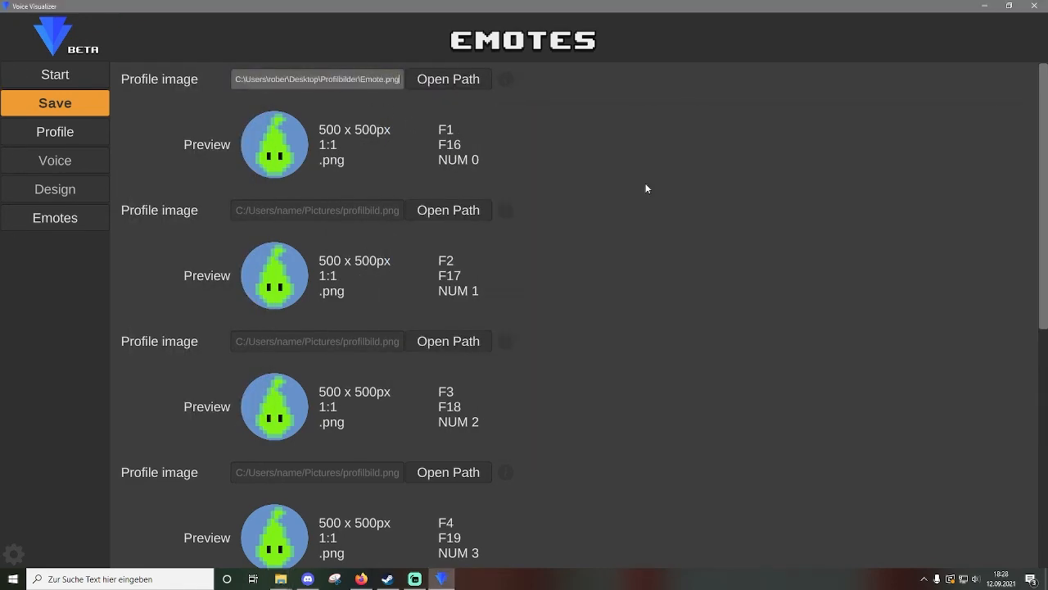
click(646, 186)
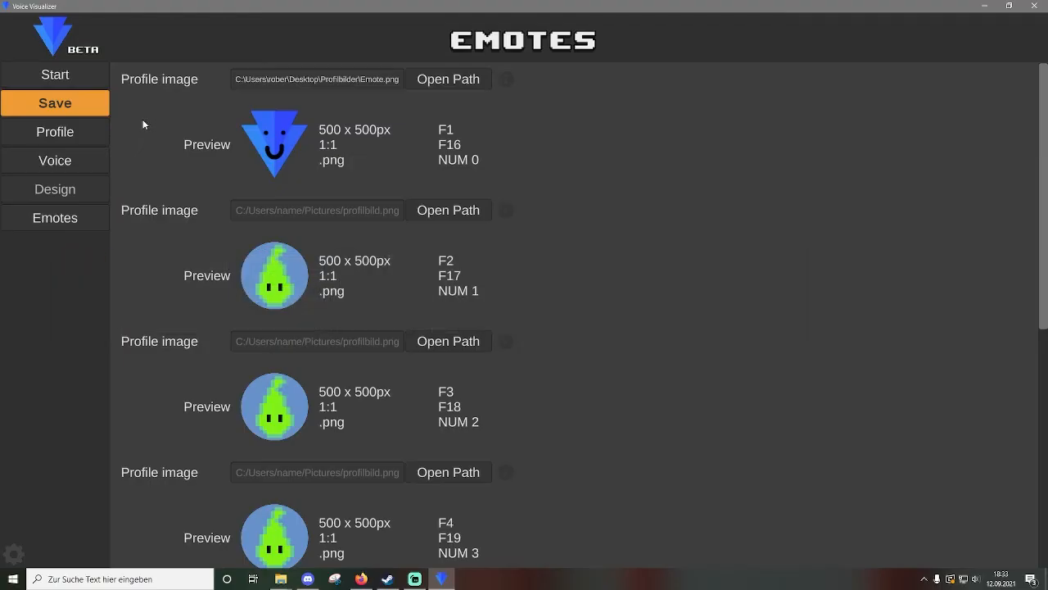
click(94, 105)
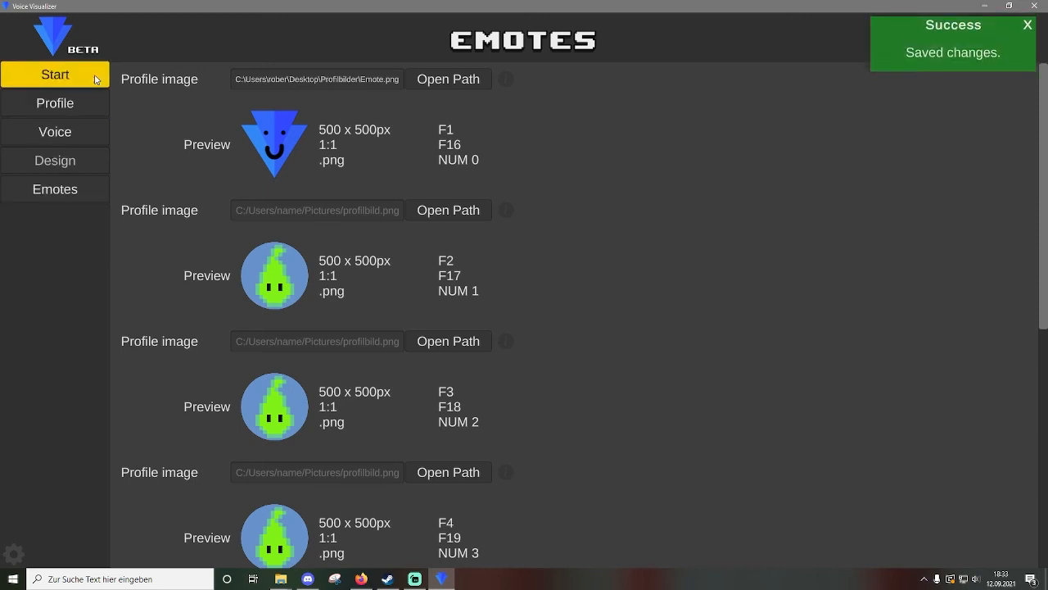
click(95, 78)
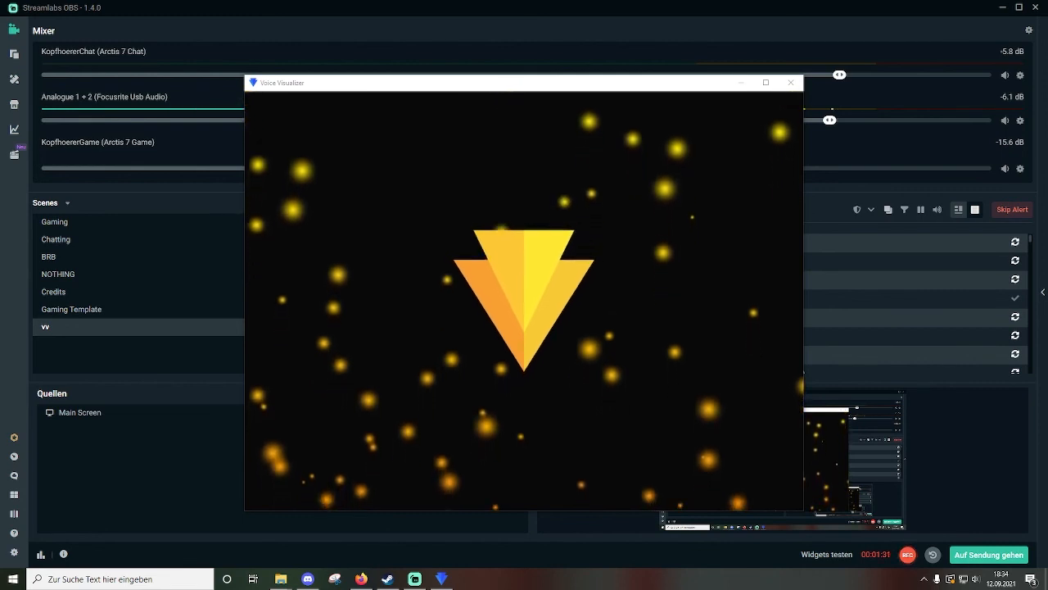
Close the running orange-particle visualizer window to get back to its settings over Streamlabs OBS.
click(262, 501)
click(262, 501)
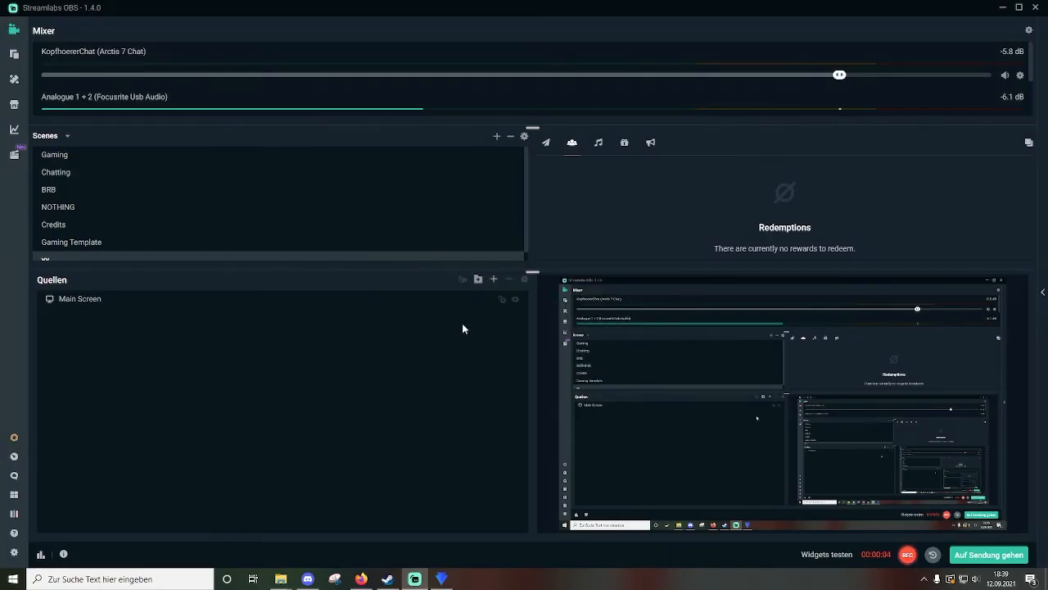
Add a new Spiel-Aufnahme (game capture) source to the scene, naming it 'voice visualizer beta'.
click(493, 279)
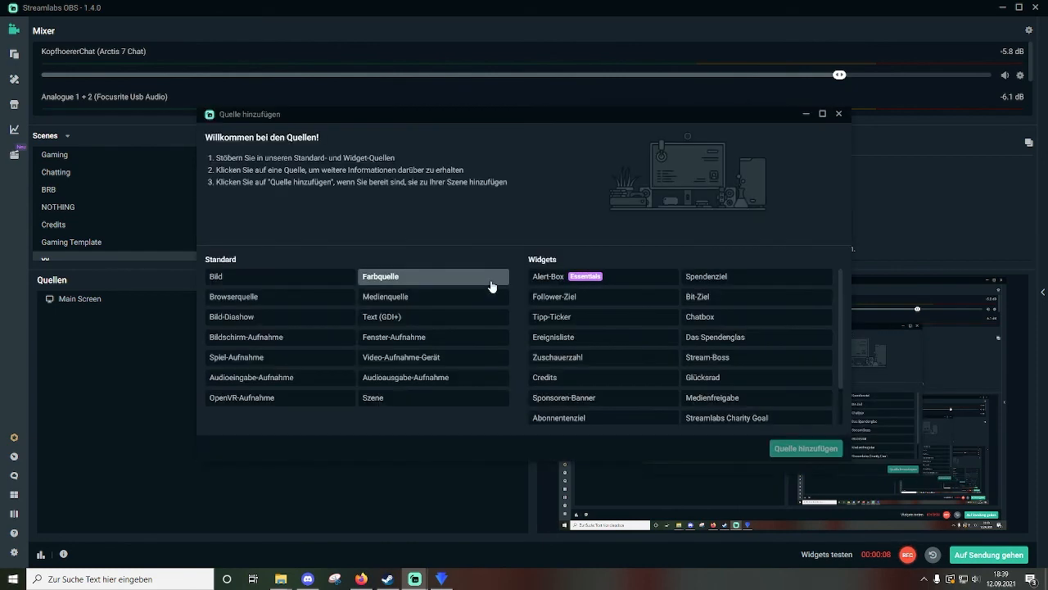
click(332, 359)
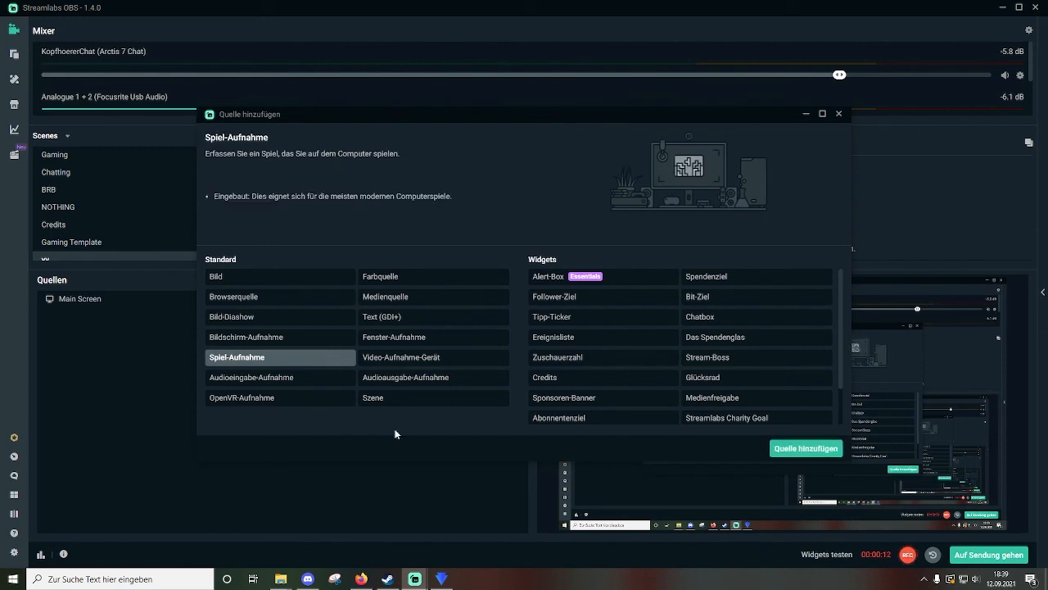
click(774, 452)
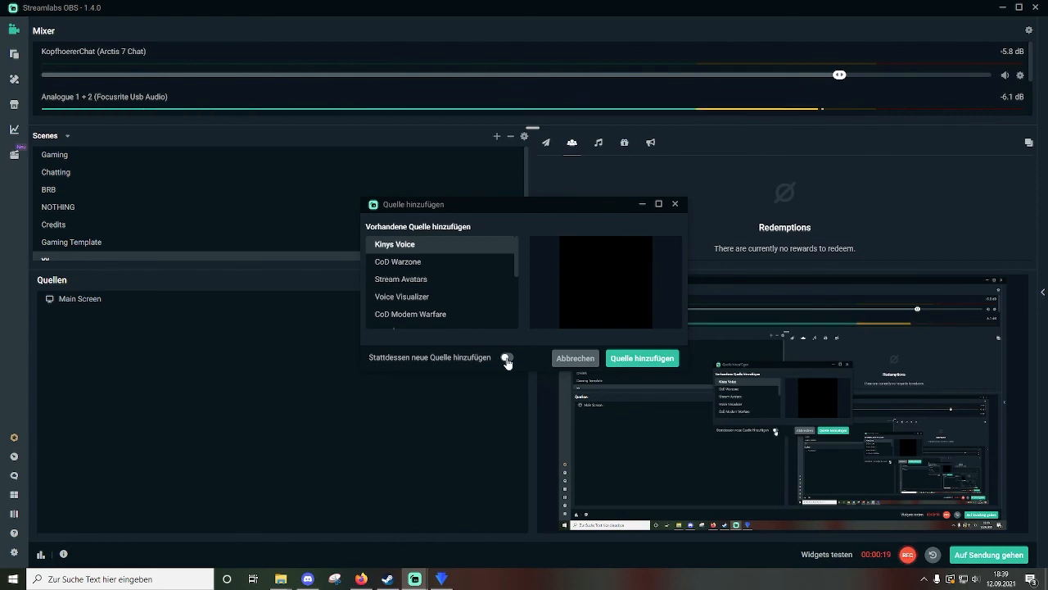
click(506, 358)
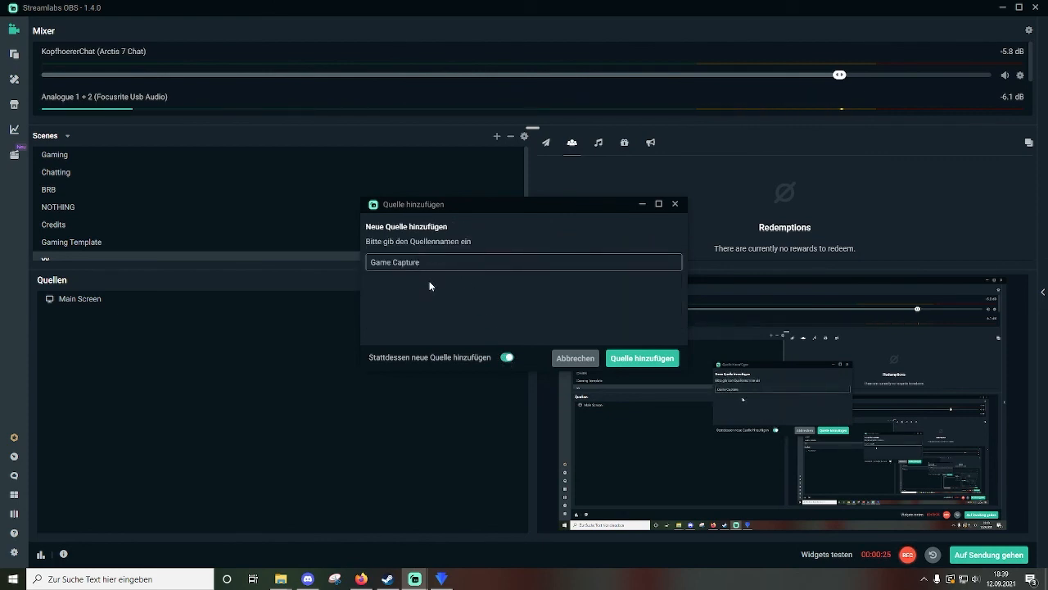
drag(432, 262, 324, 266)
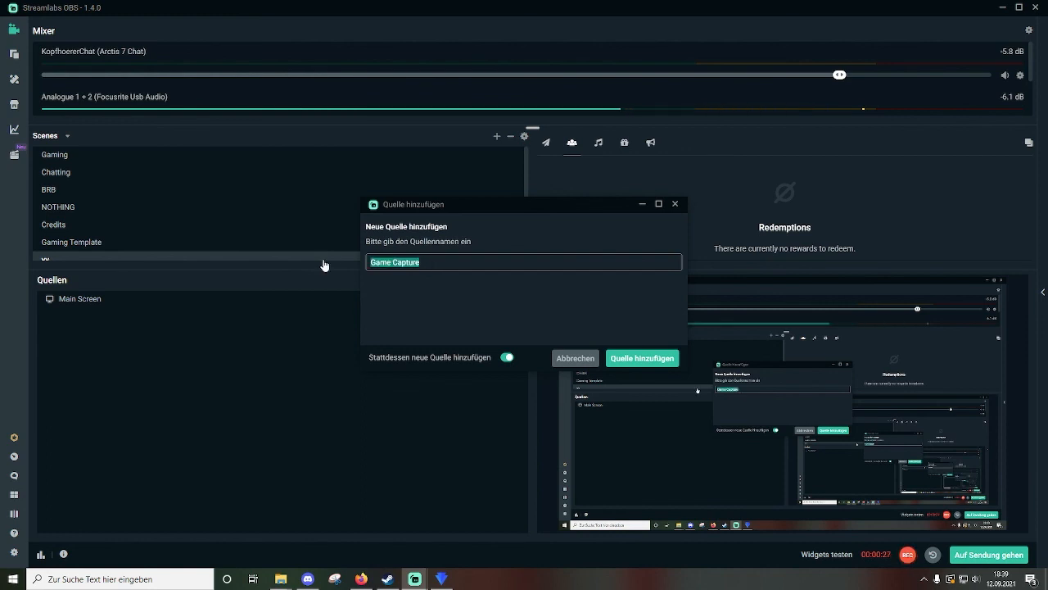
text(voice visualizer )
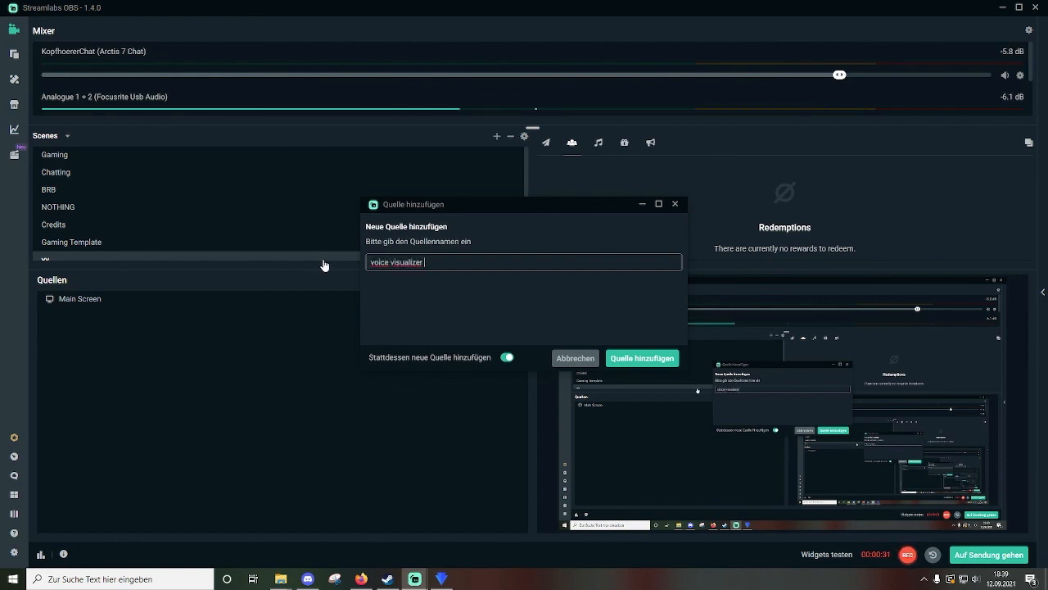
text(beta)
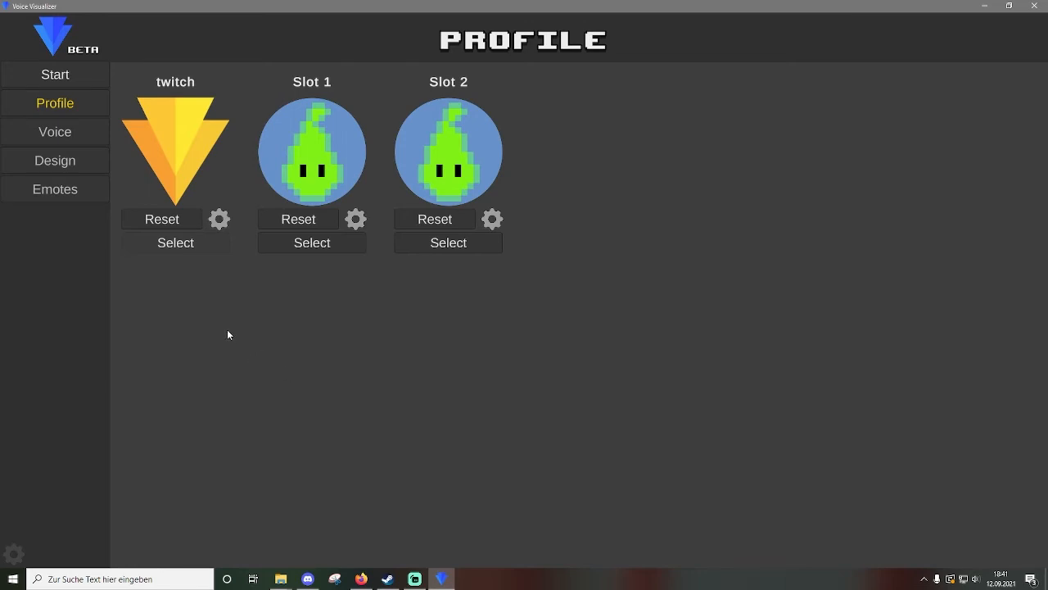
Turn on the Design tab's background transparency, save, and start the visualizer as a see-through overlay.
click(55, 161)
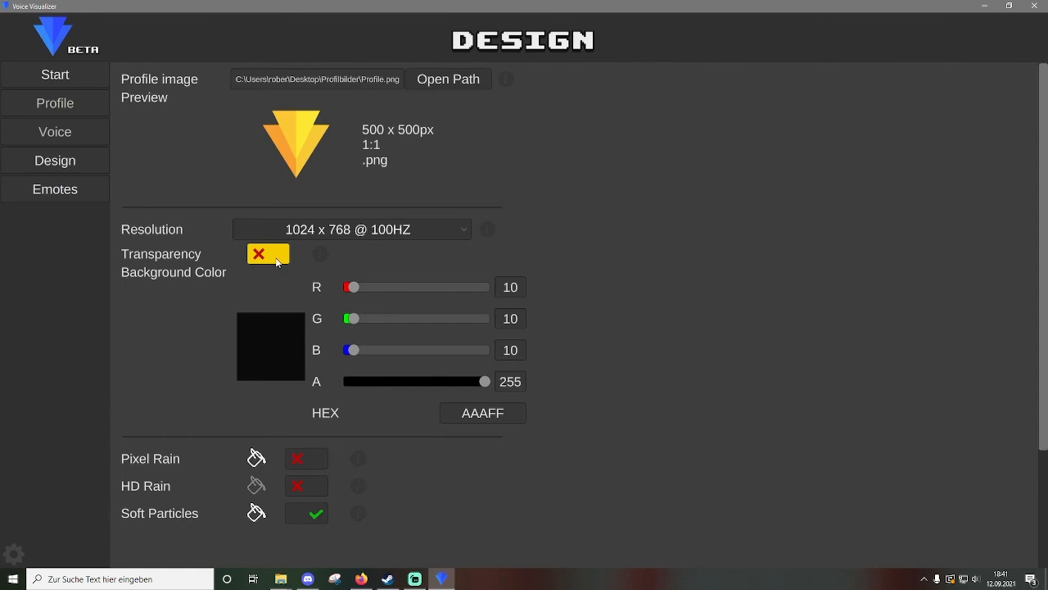
click(277, 260)
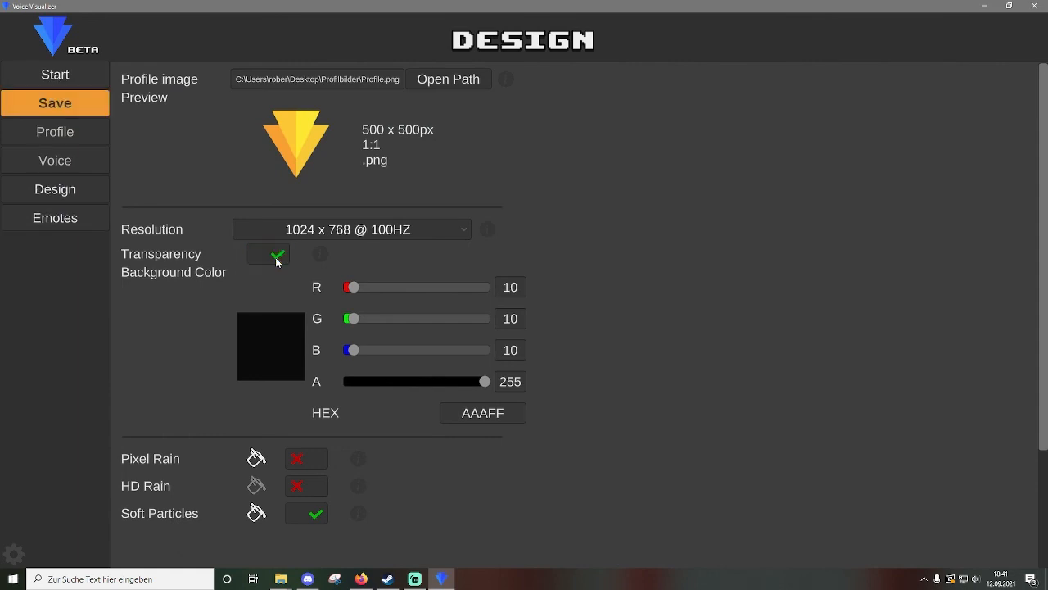
click(89, 101)
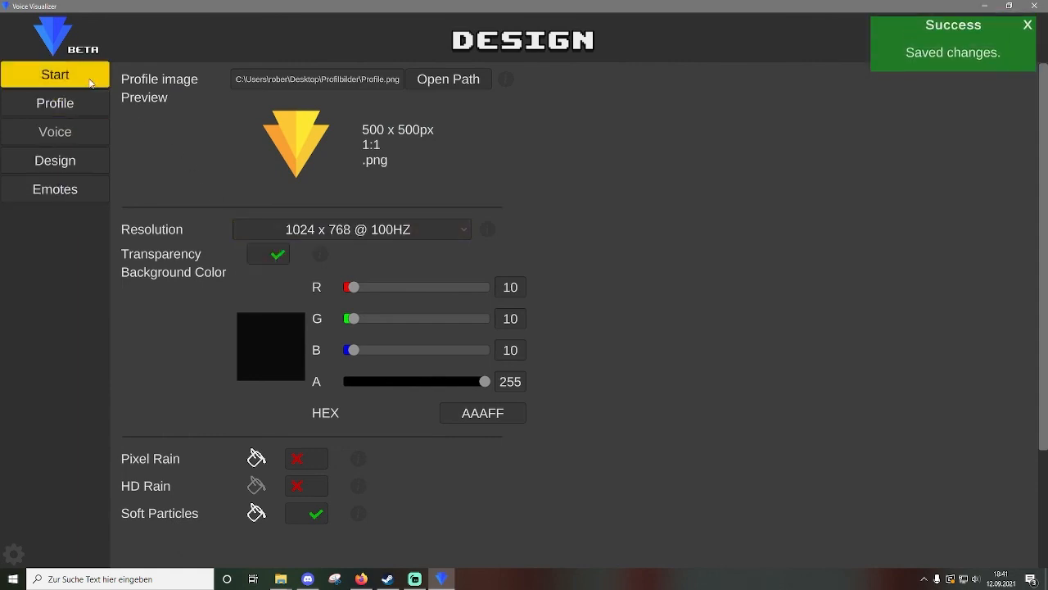
click(90, 83)
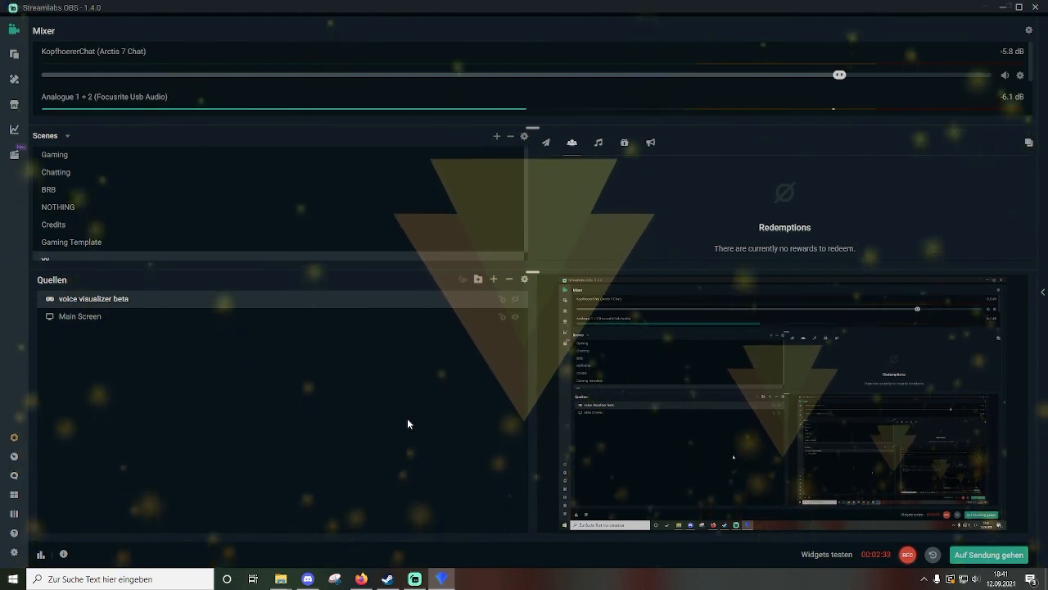
Resize the voice visualizer beta source smaller in the preview and place it at the top-right.
mouse_move(438, 583)
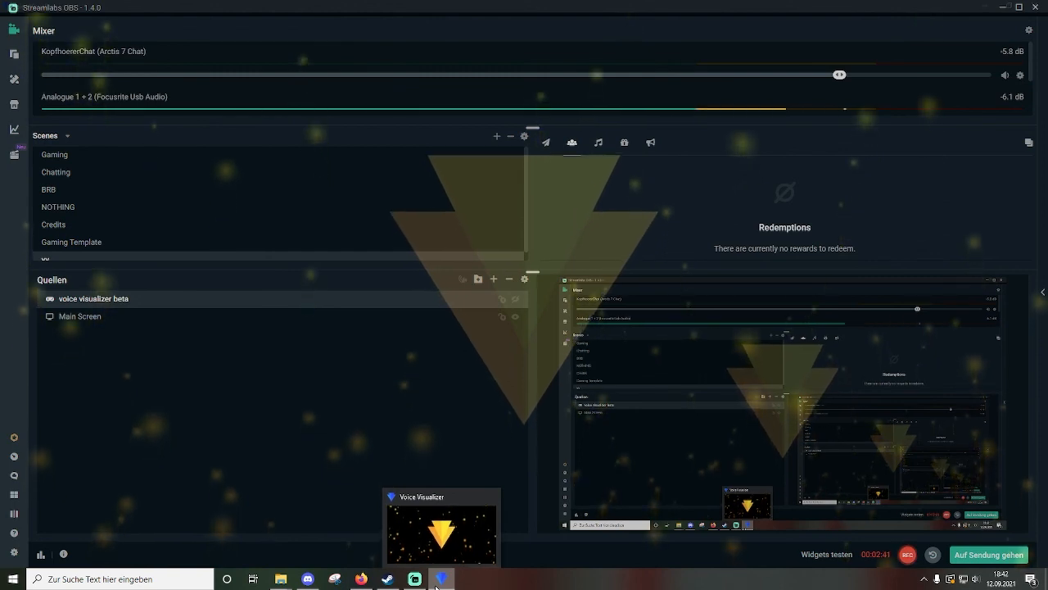
right_click(438, 584)
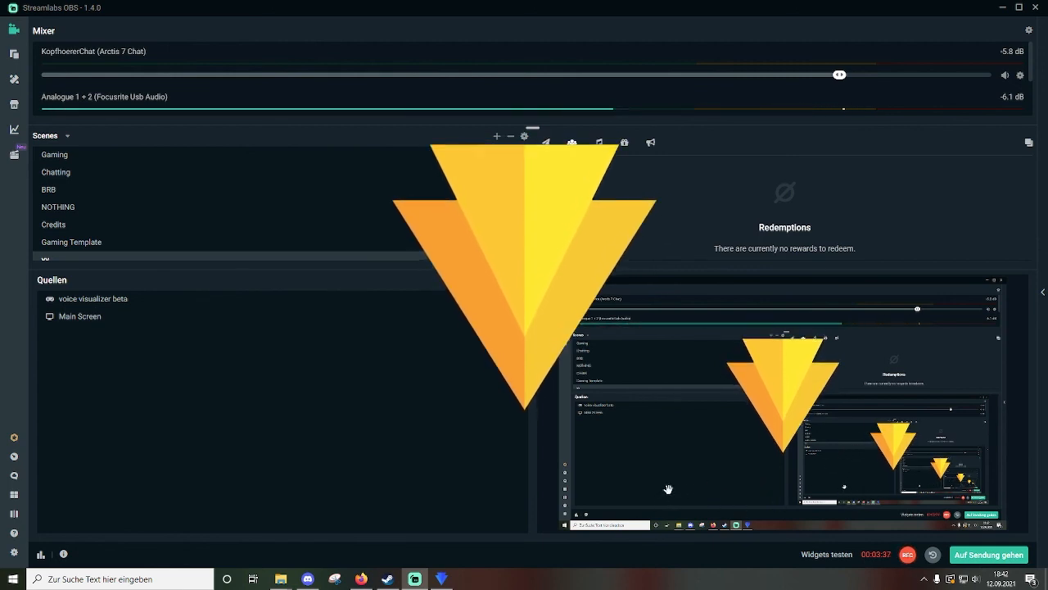
click(590, 514)
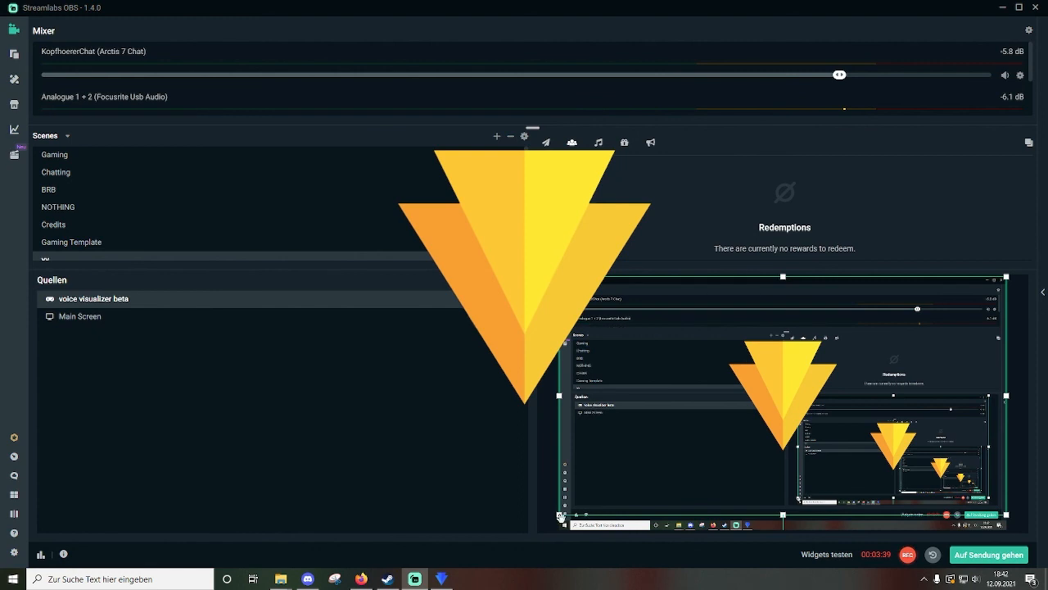
drag(560, 516, 782, 403)
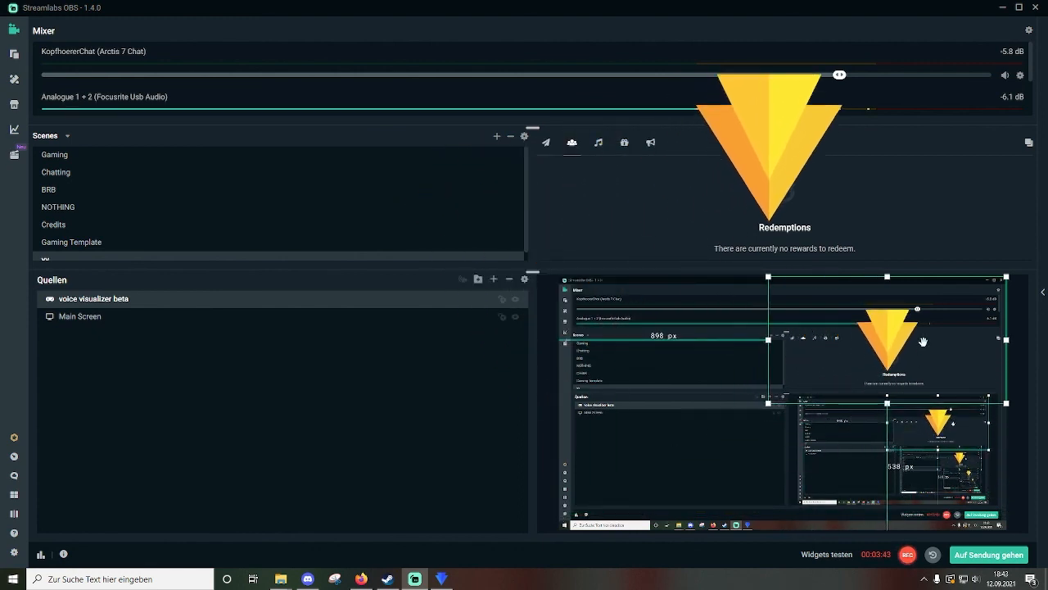
drag(896, 338, 985, 316)
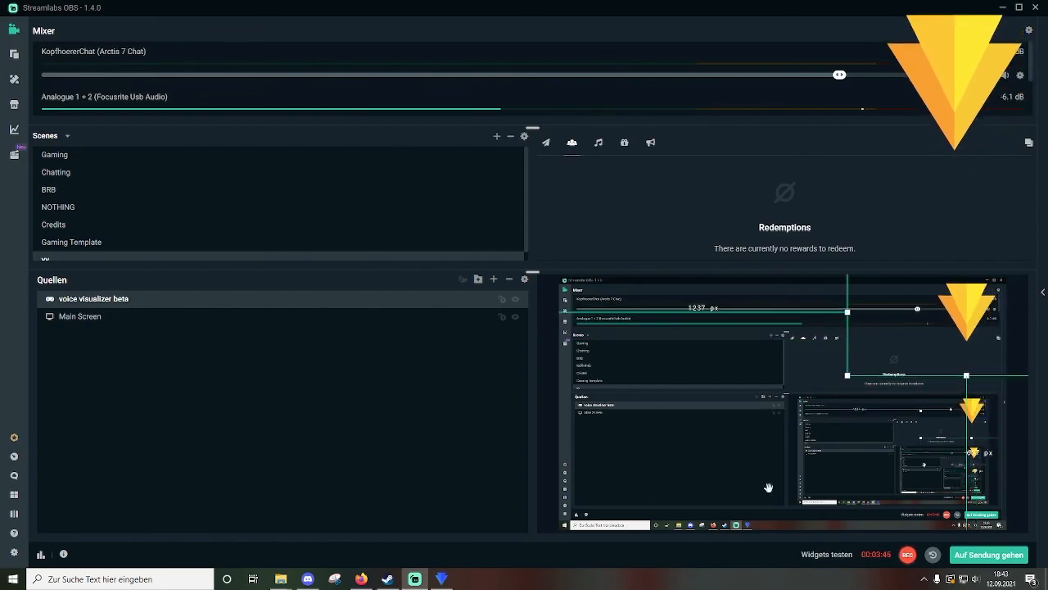